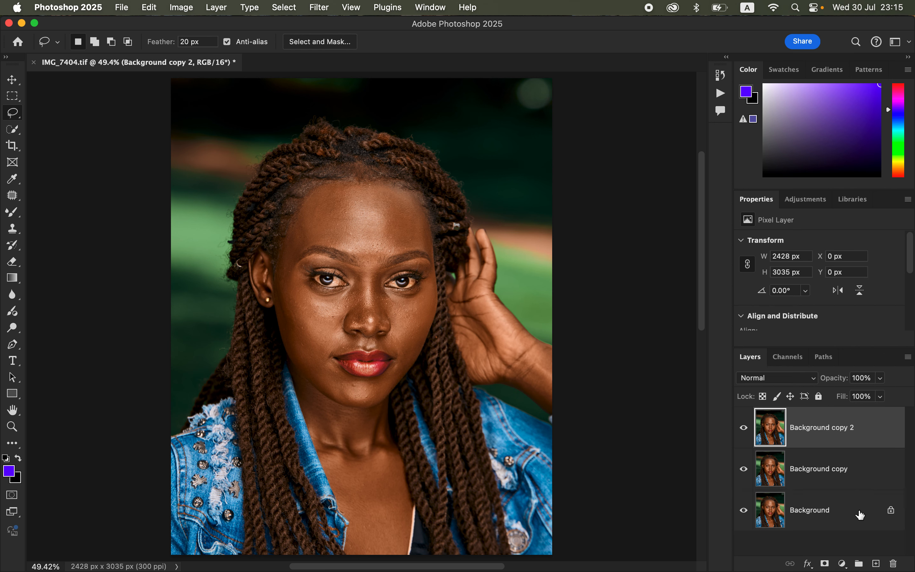
Step: Rename the middle layer COLOR and the uppermost layer TEXTURE
double_click(823, 471)
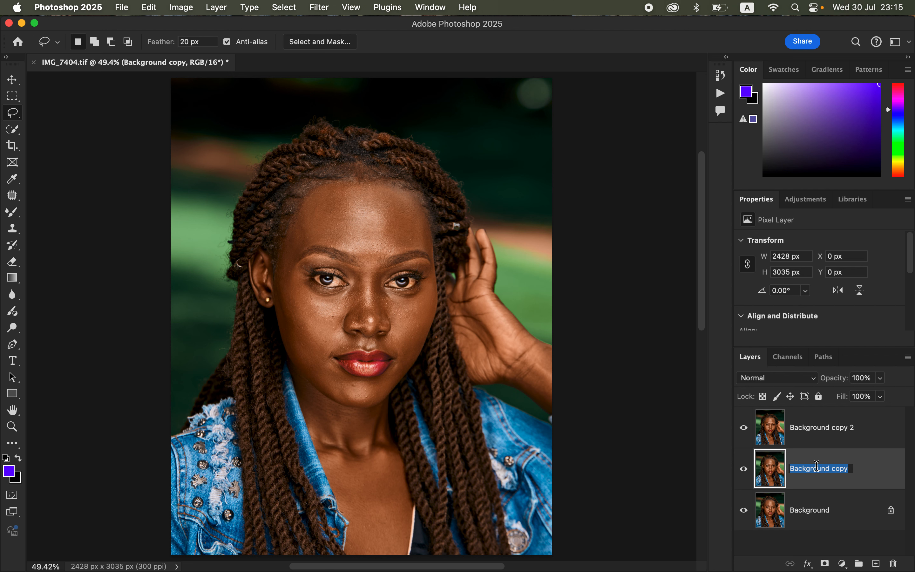
text(COLOR)
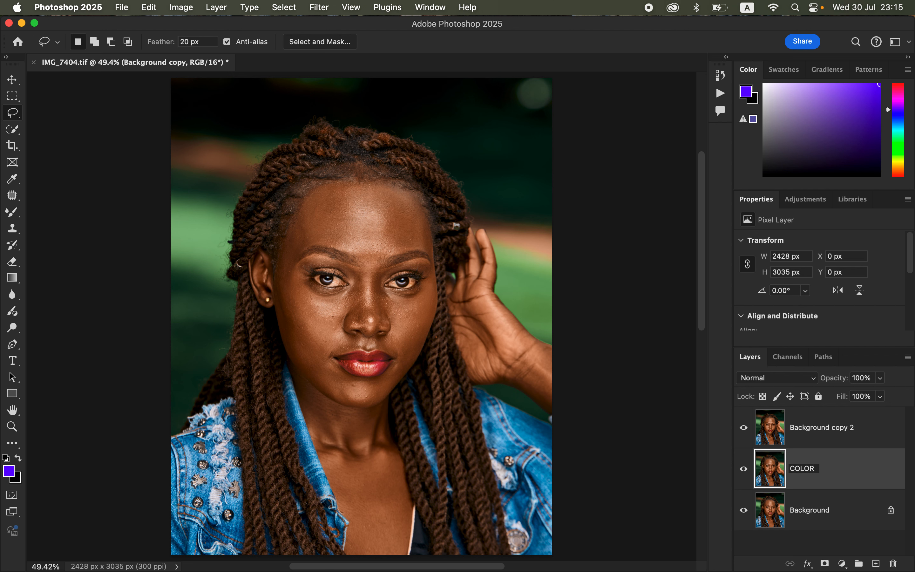
key(Return)
click(827, 433)
double_click(827, 431)
text(TEXTURE)
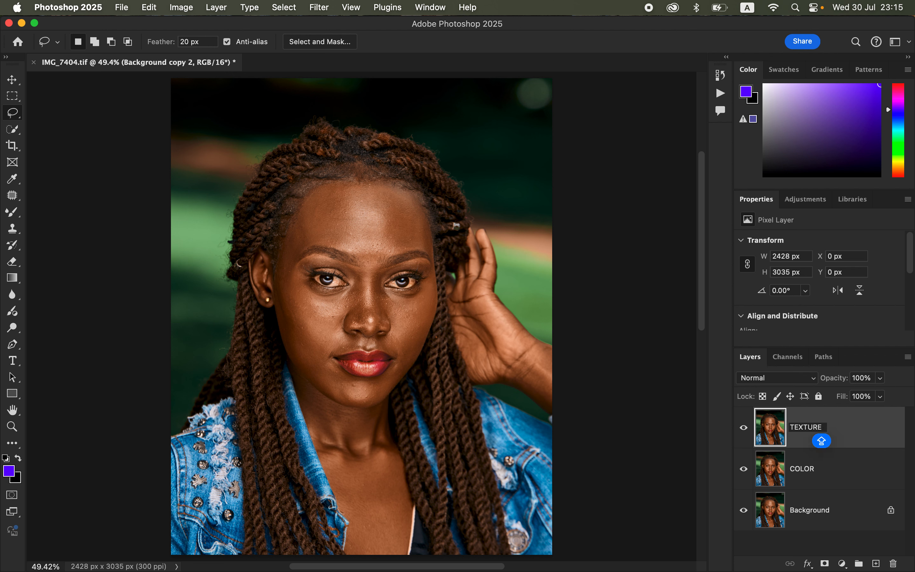
key(Return)
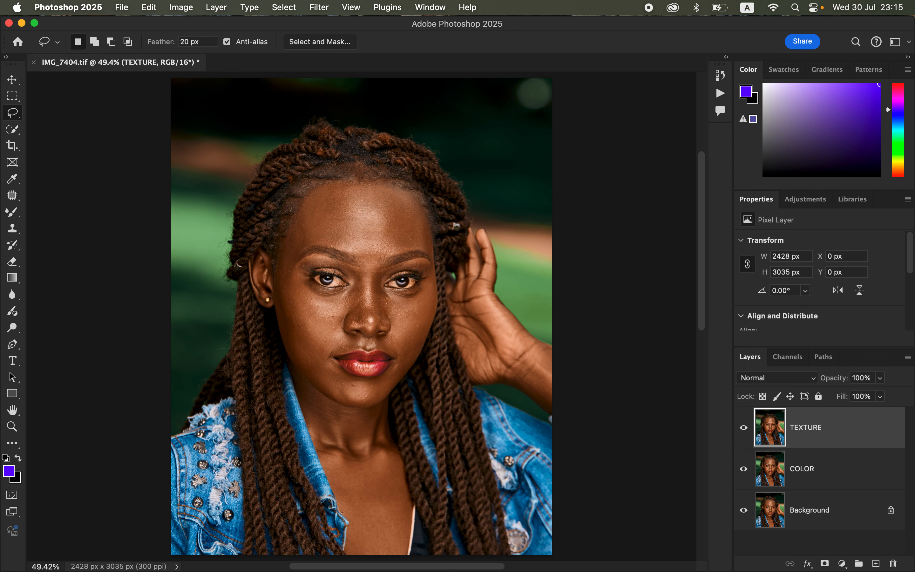
Step: Hide the TEXTURE layer and apply a Gaussian Blur with a 5.0-pixel radius to the COLOR layer, previewing the facial skin
click(838, 474)
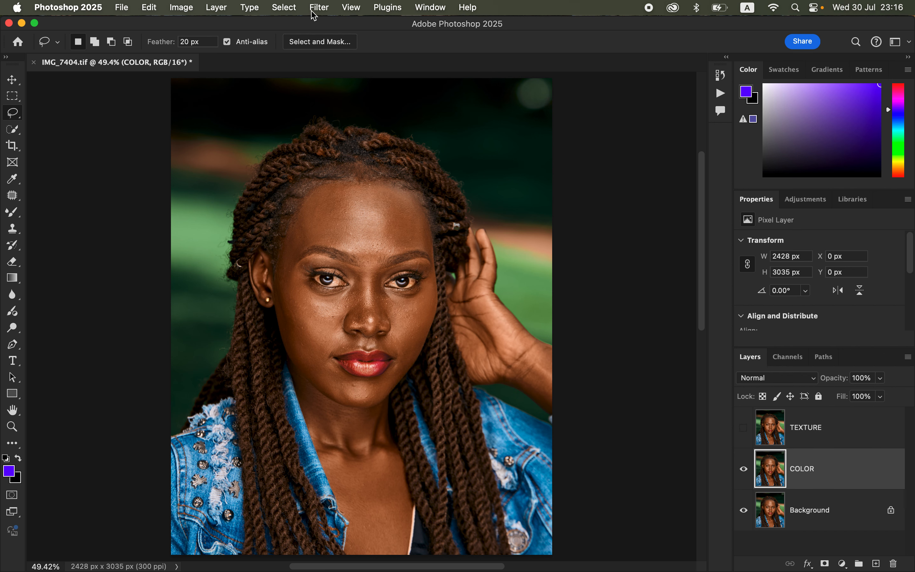
click(318, 8)
mouse_move(435, 155)
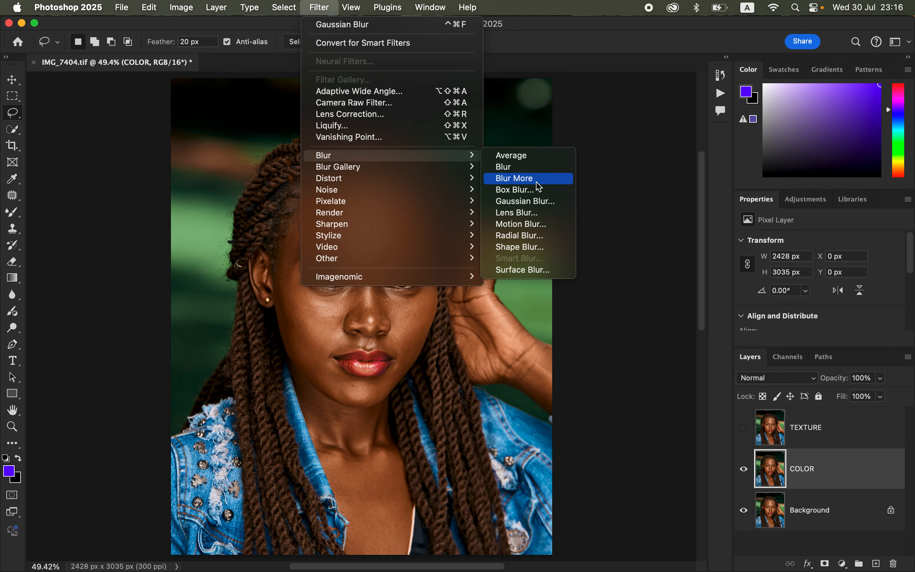
click(535, 204)
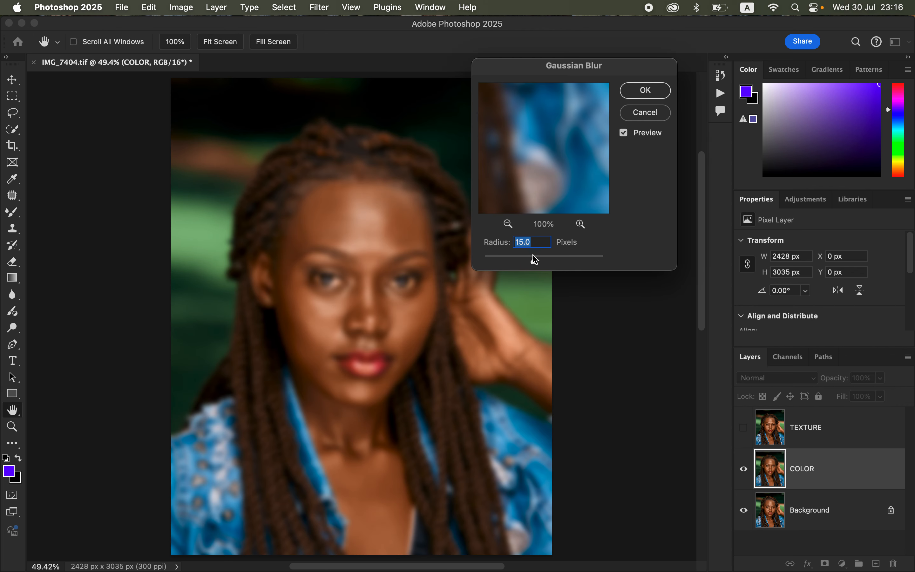
drag(535, 264, 448, 262)
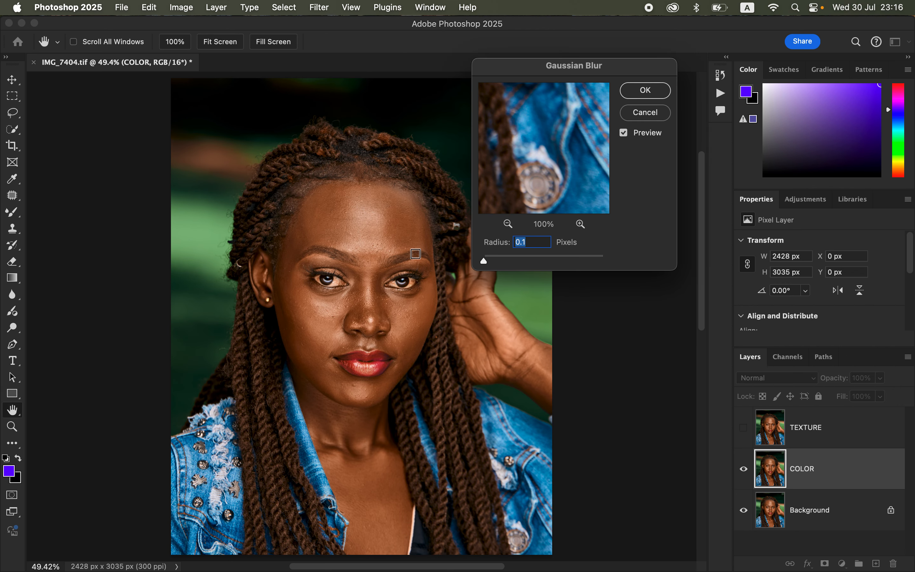
click(360, 237)
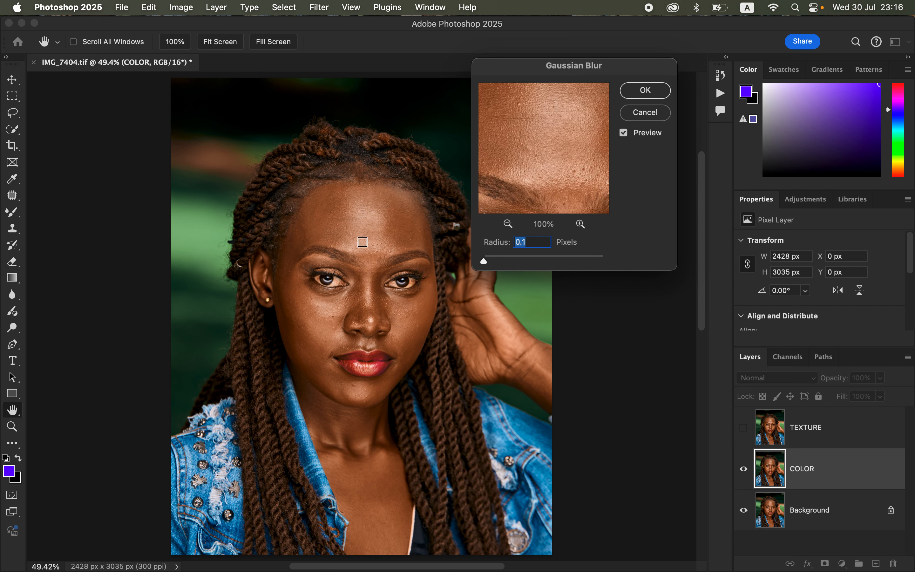
click(370, 280)
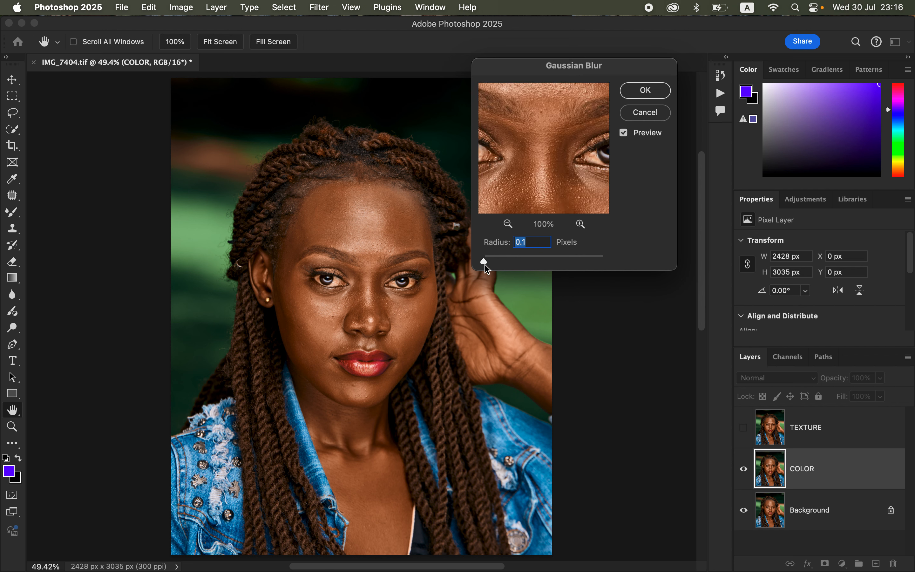
drag(485, 262, 516, 261)
drag(547, 182, 547, 158)
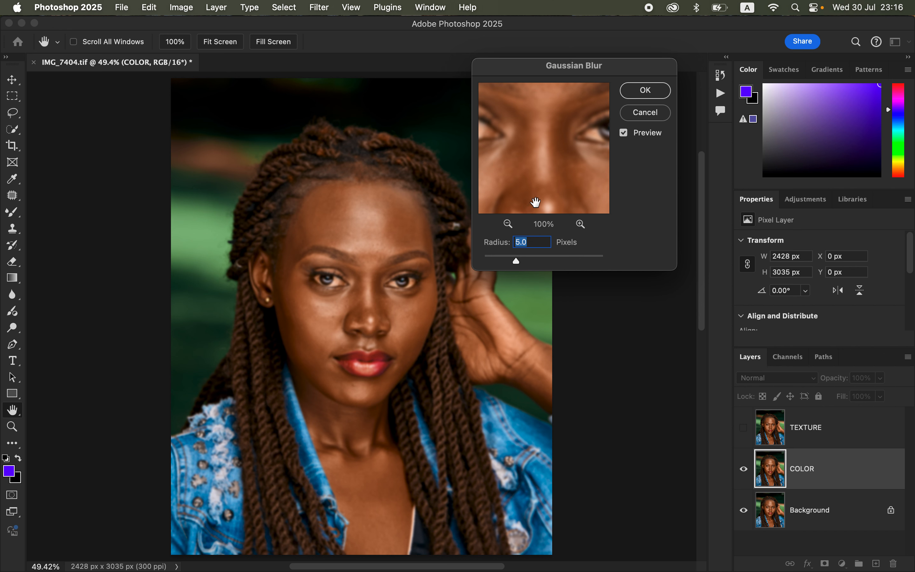
click(647, 94)
key(l)
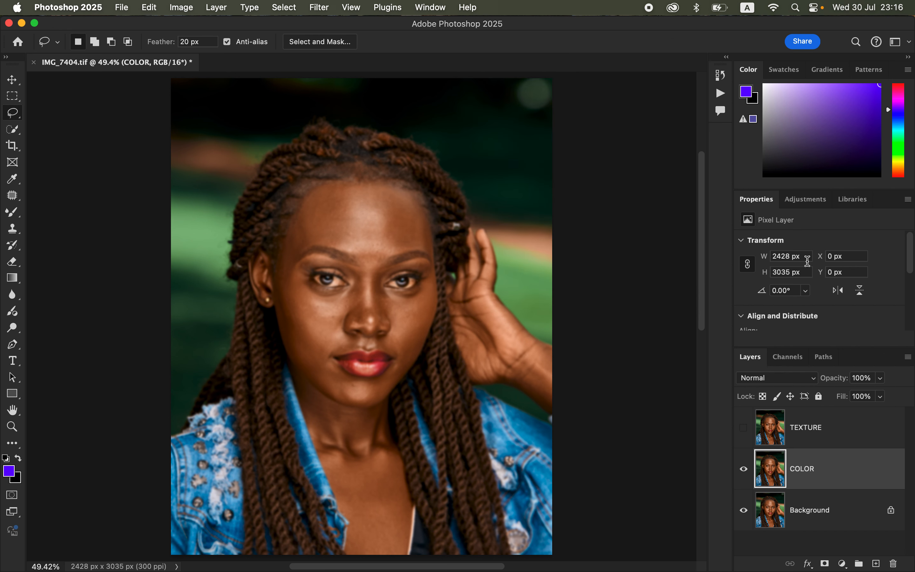
Step: Show and select the TEXTURE layer, and set up Apply Image with COLOR as the source layer and RGB as the channel
click(833, 432)
click(745, 430)
click(746, 429)
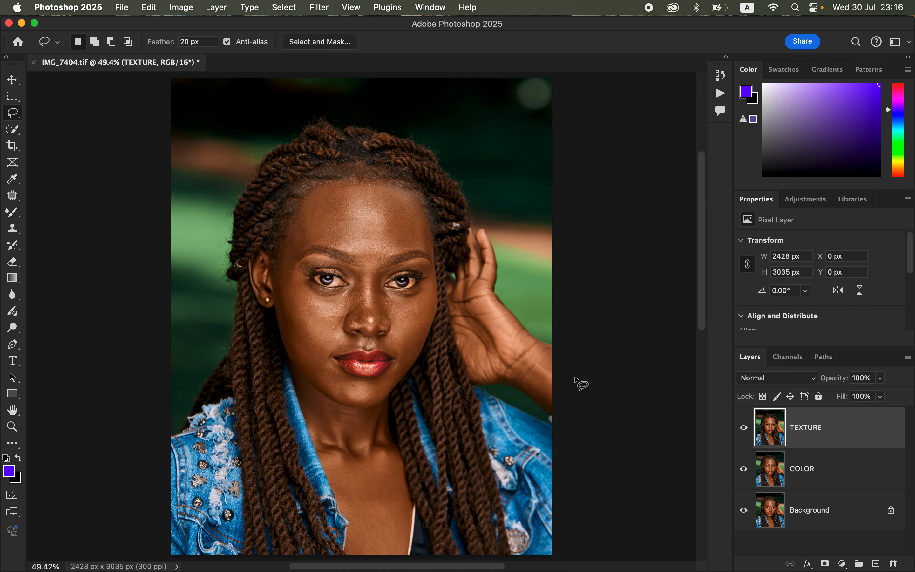
click(191, 11)
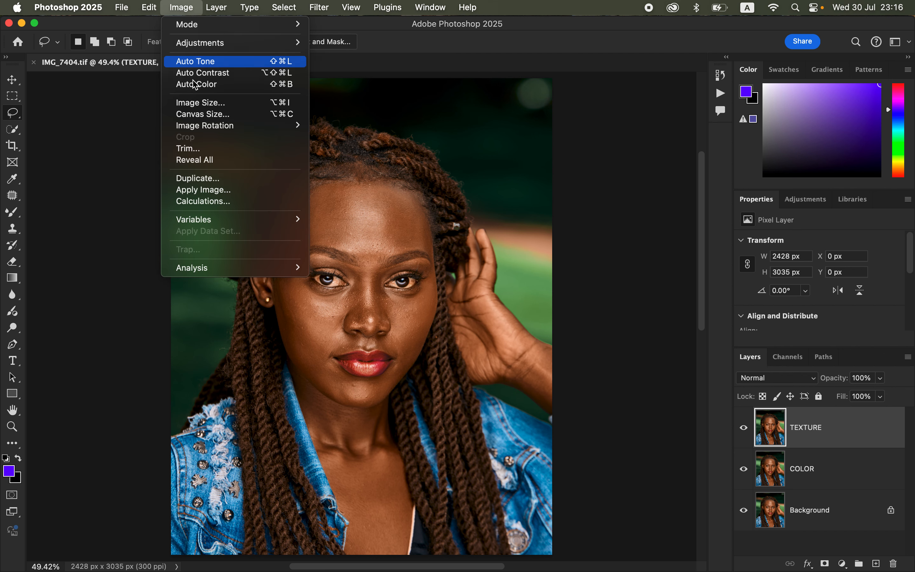
click(216, 191)
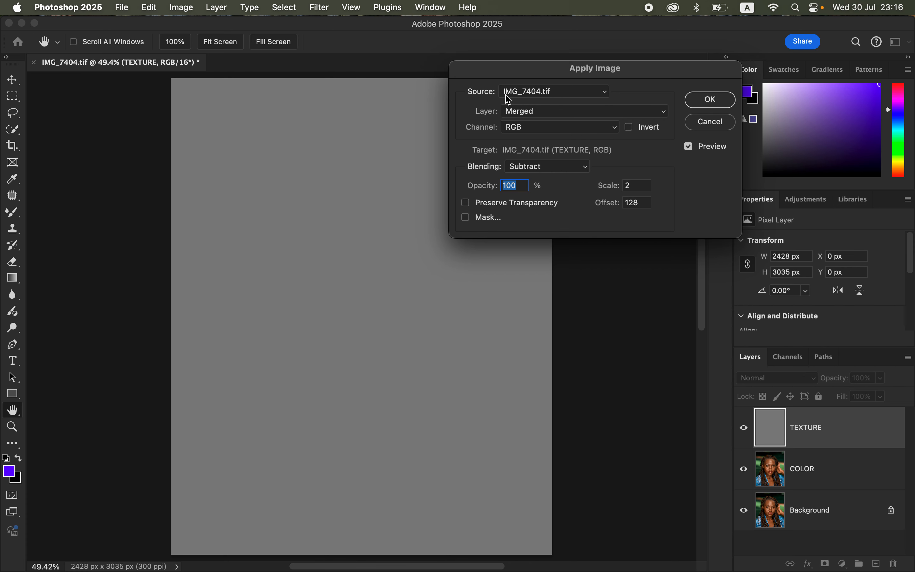
click(531, 113)
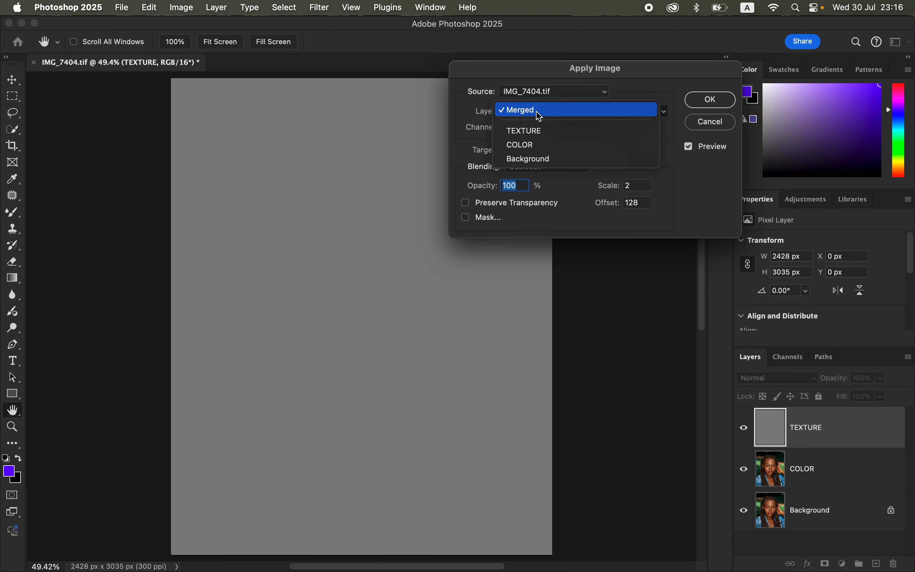
click(542, 147)
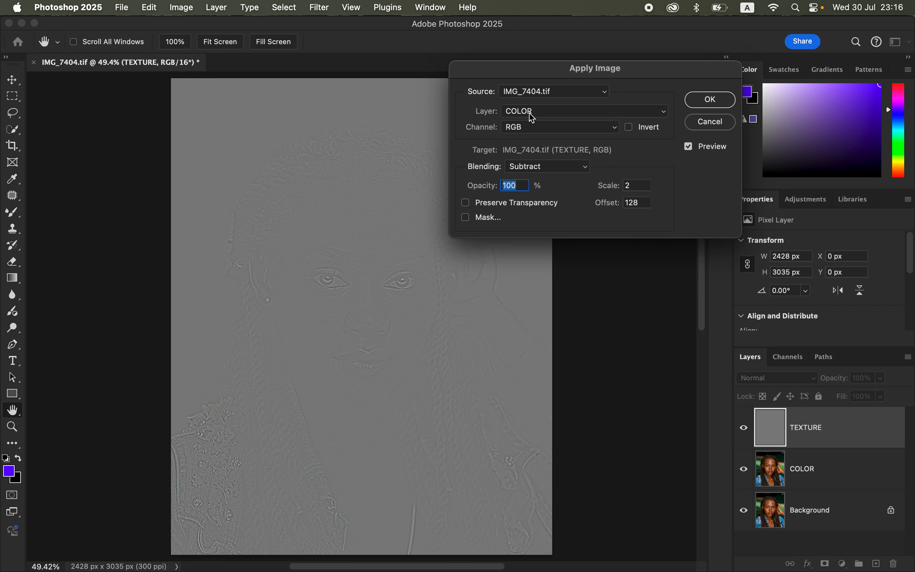
click(528, 131)
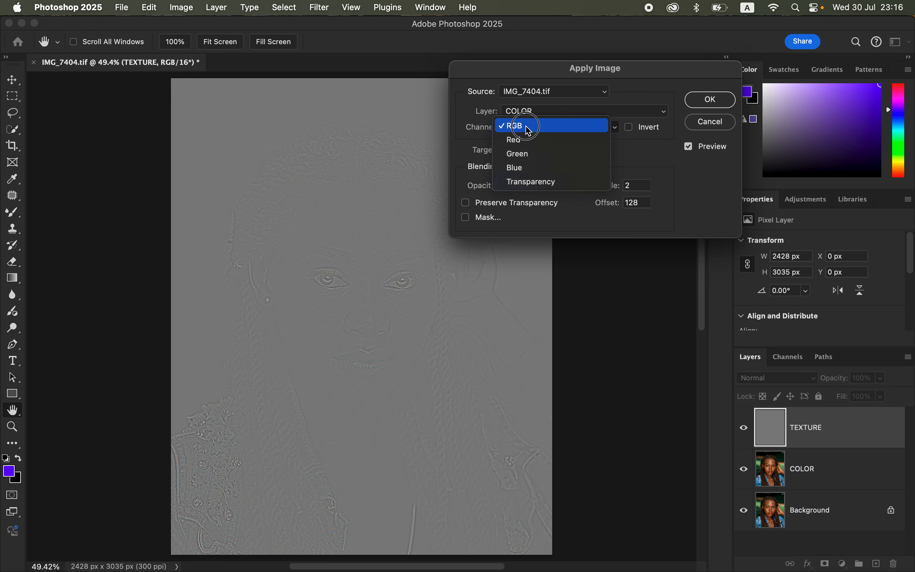
click(527, 129)
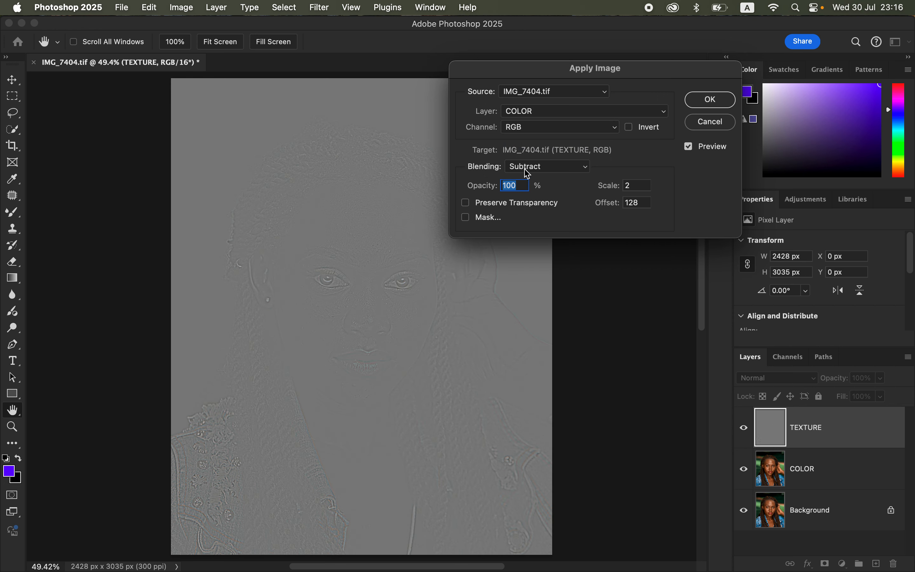
Step: Compare Add blending, with and without Invert, against Subtract blending in Apply Image
click(534, 172)
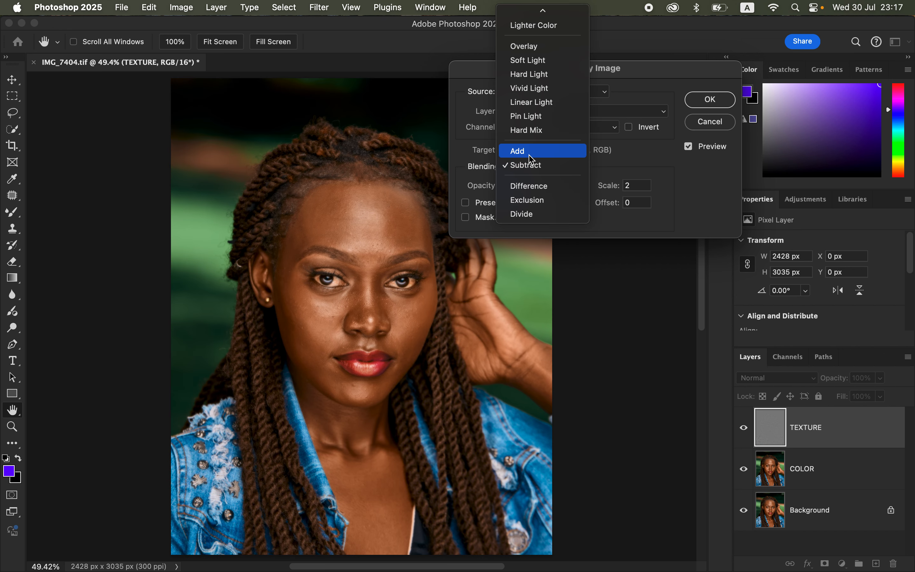
click(534, 151)
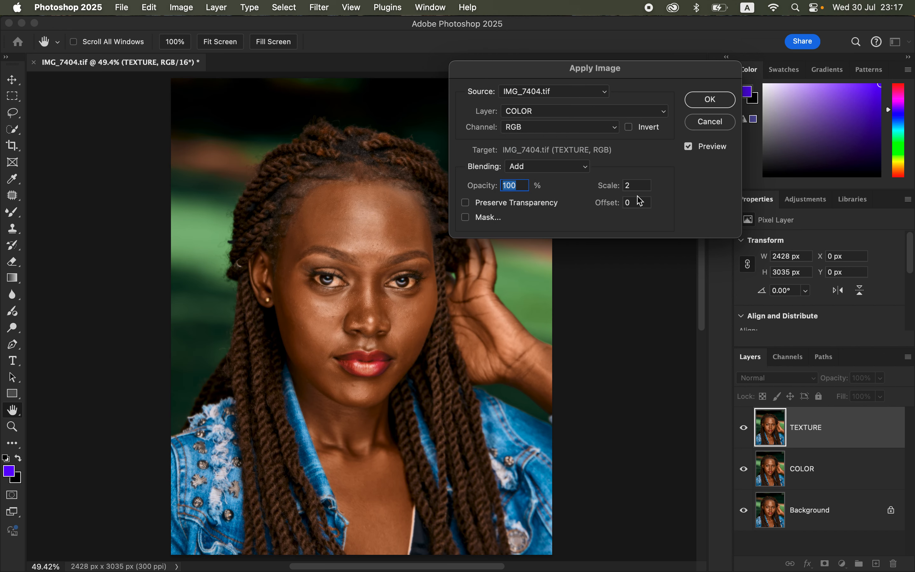
click(629, 127)
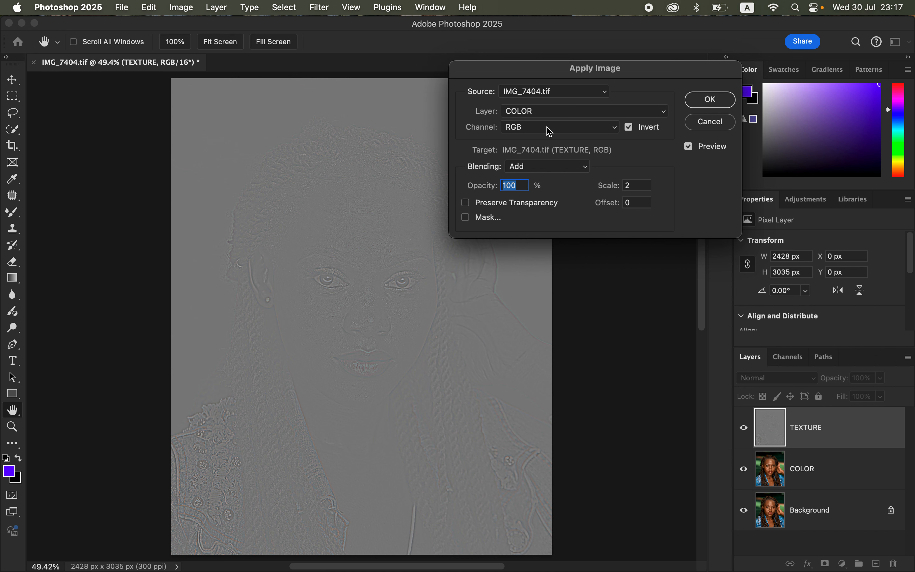
click(630, 127)
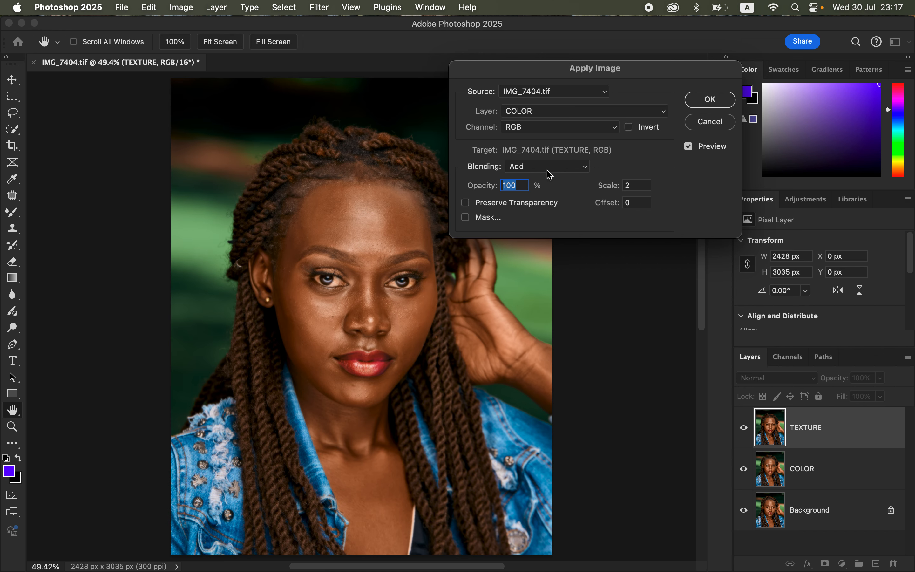
click(534, 170)
click(543, 181)
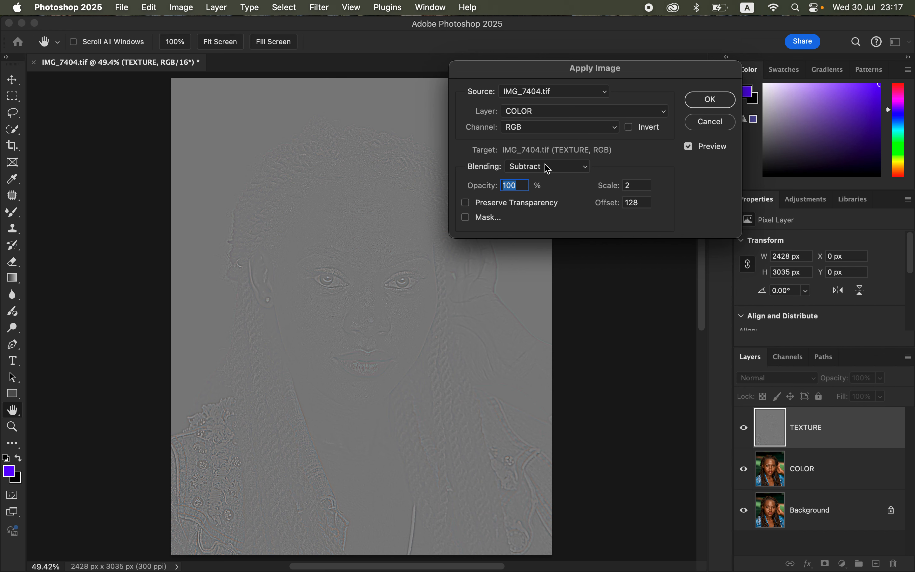
Step: Apply the inverted COLOR source with Add blending, scale 2 and offset 0, and set the TEXTURE layer's blend mode to Linear Light
click(551, 171)
click(537, 150)
click(628, 128)
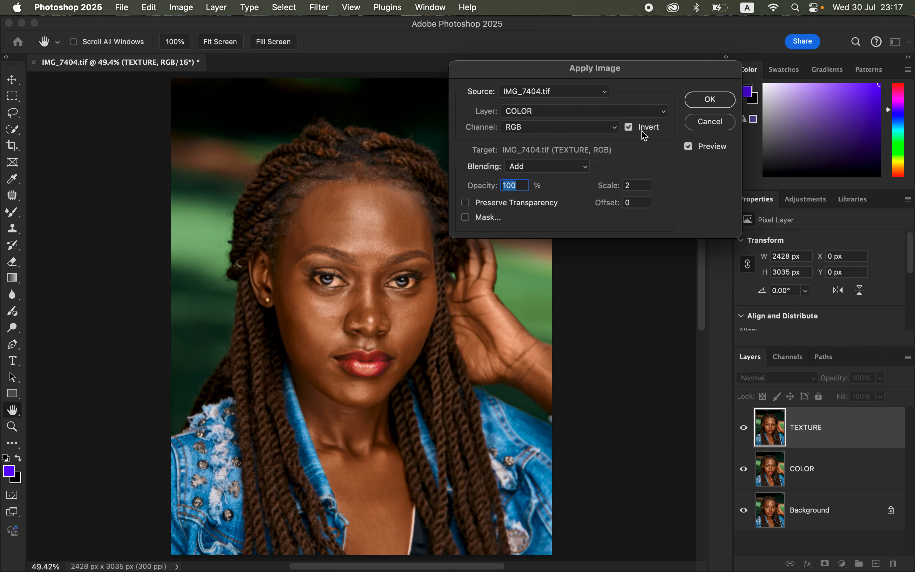
click(709, 99)
click(786, 378)
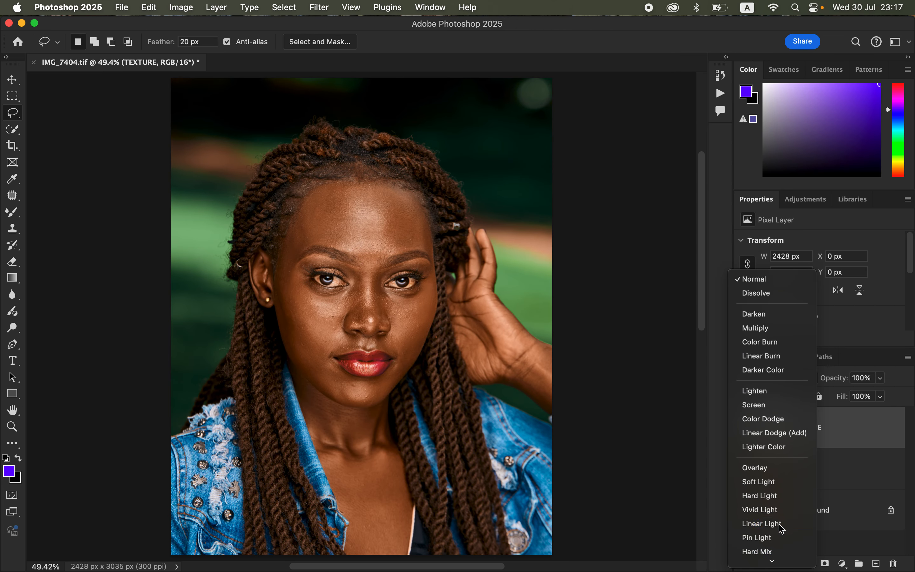
click(782, 524)
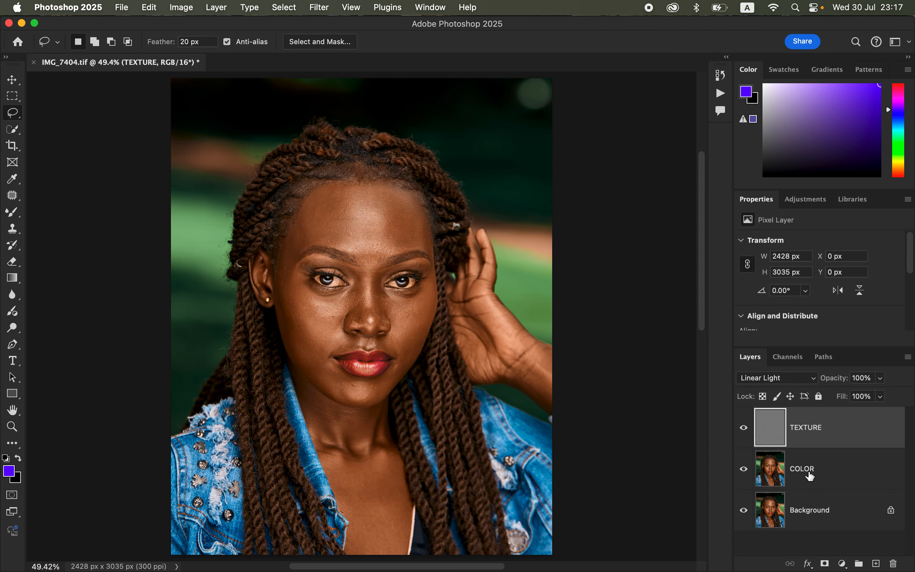
Step: Group the TEXTURE and COLOR layers, name the group FS and expand it
shift+click(836, 469)
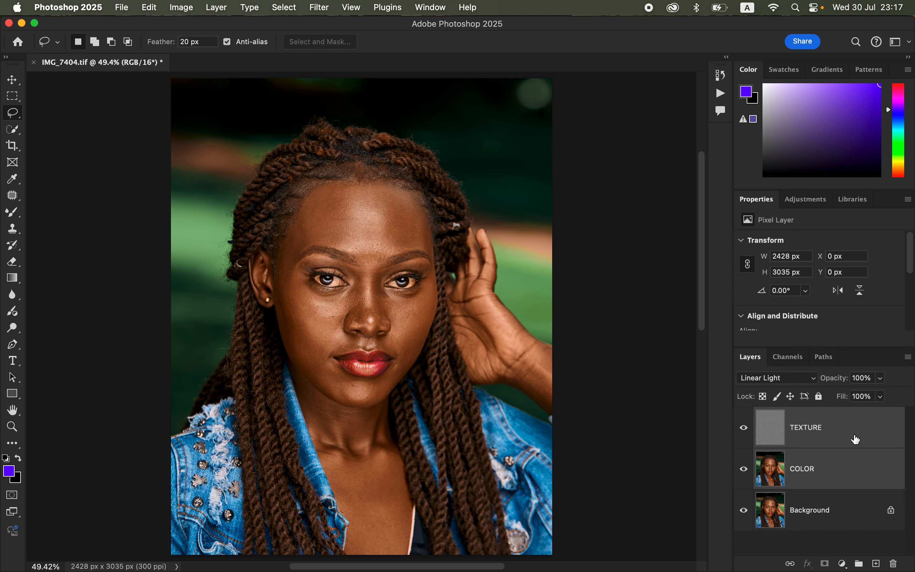
drag(854, 437, 859, 562)
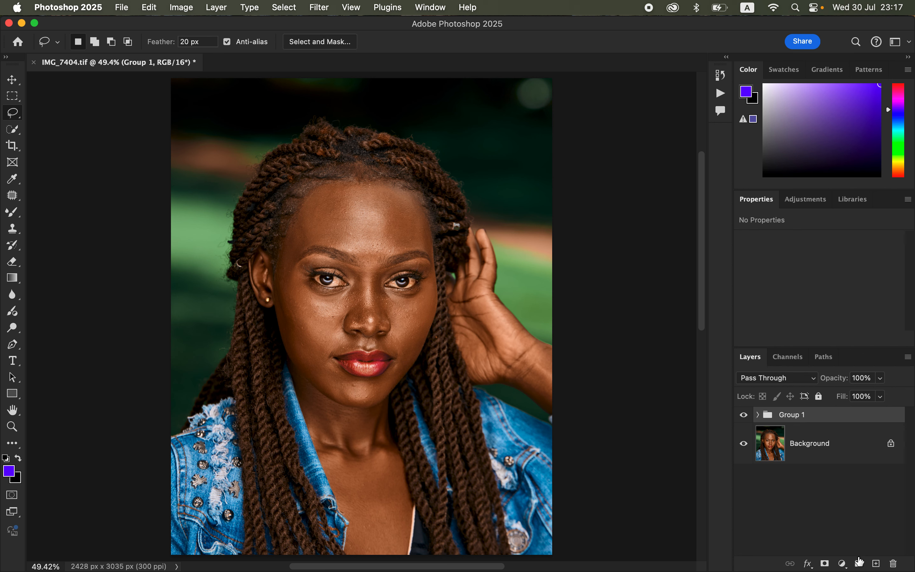
double_click(789, 415)
text(FS)
key(Return)
click(756, 414)
click(759, 415)
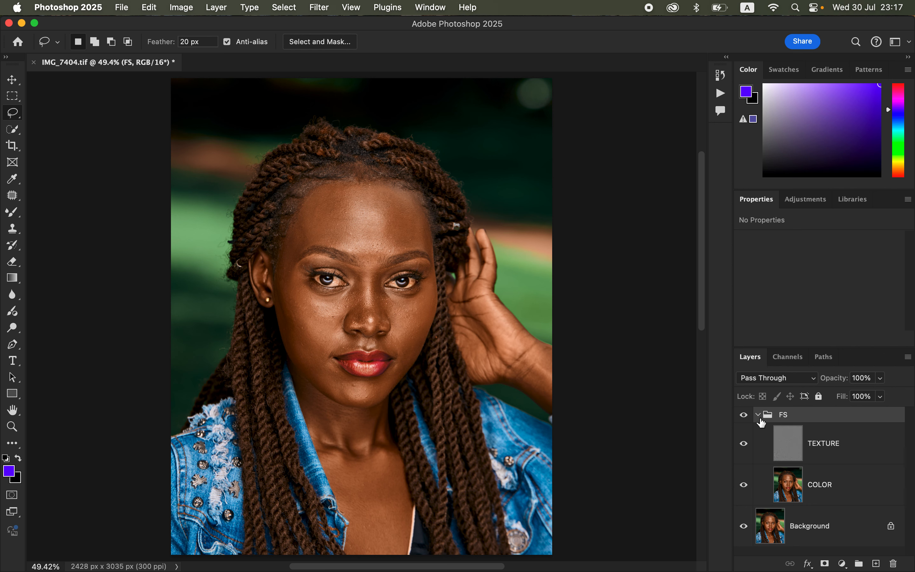
Step: Select the COLOR layer, hide the TEXTURE layer and activate the Mixer Brush tool
click(836, 491)
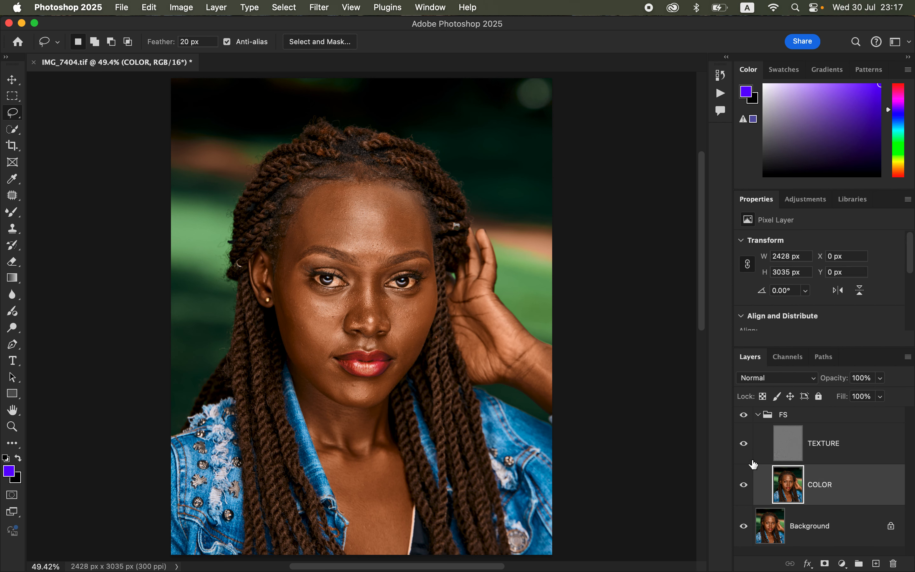
click(744, 447)
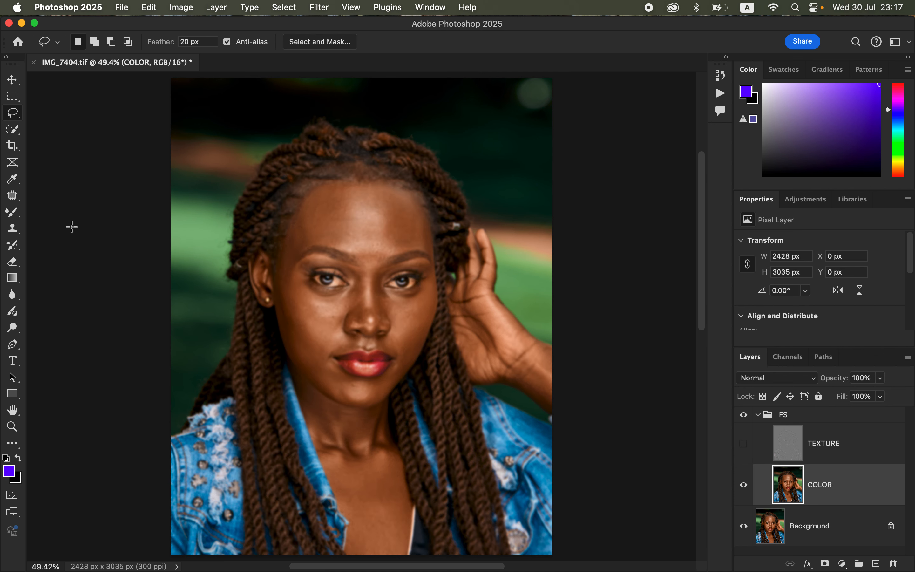
drag(14, 218, 70, 250)
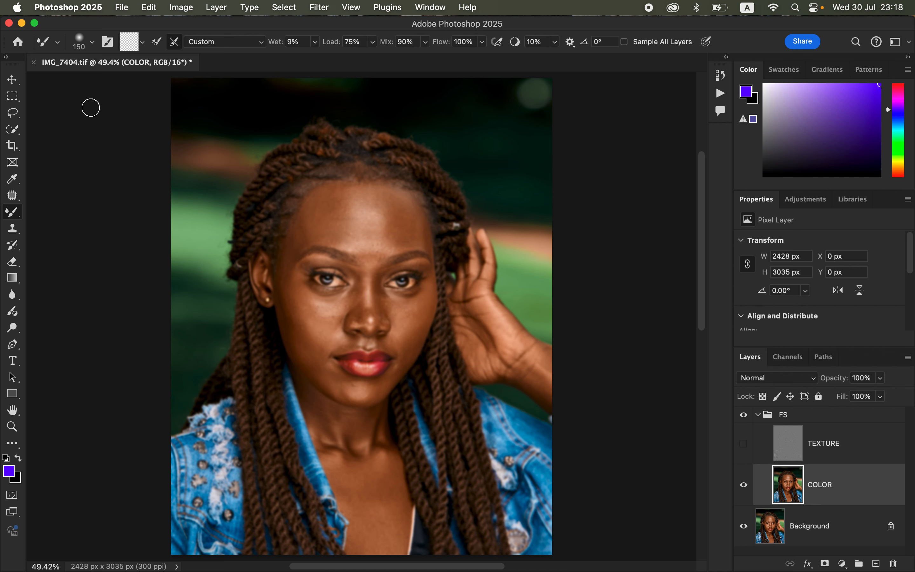
Step: Check the Soft Round brush settings and clean the paint loaded in the Mixer Brush
click(93, 44)
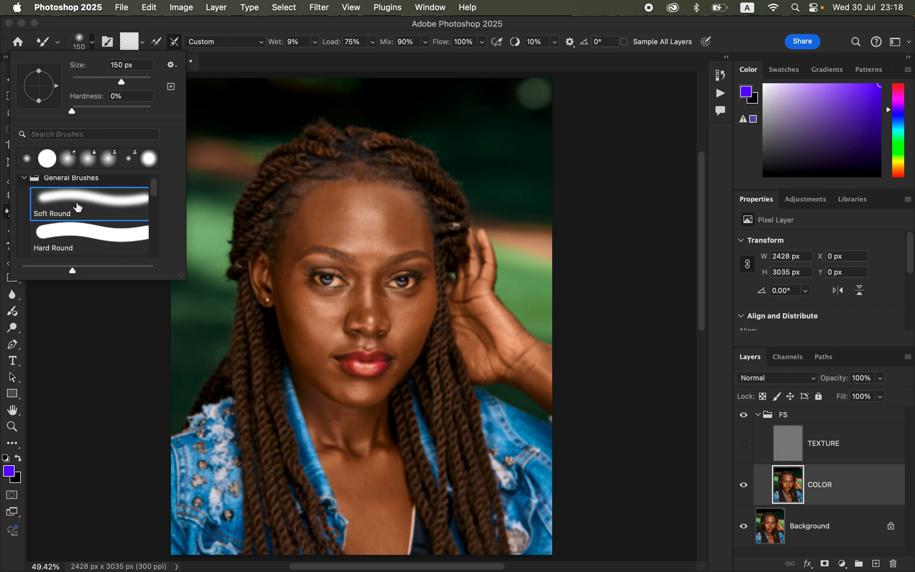
click(143, 42)
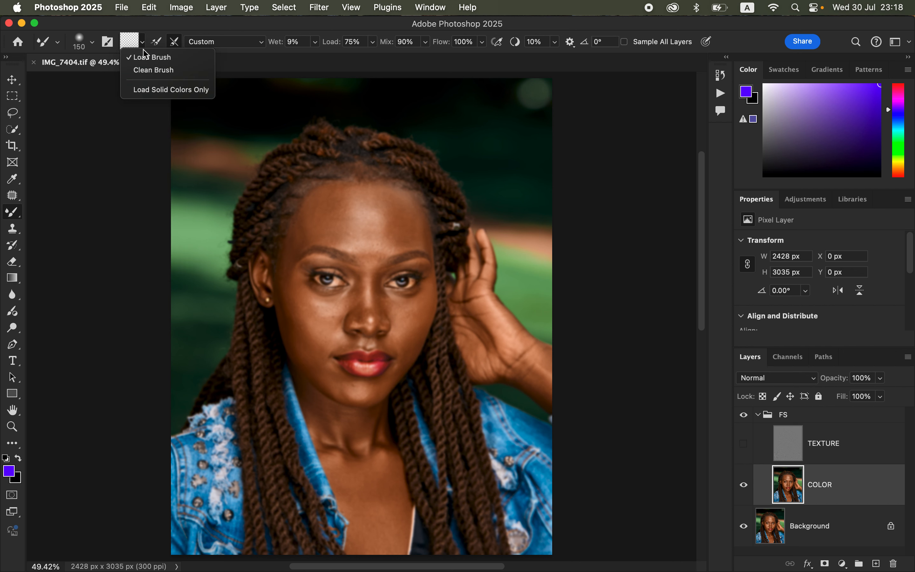
click(154, 70)
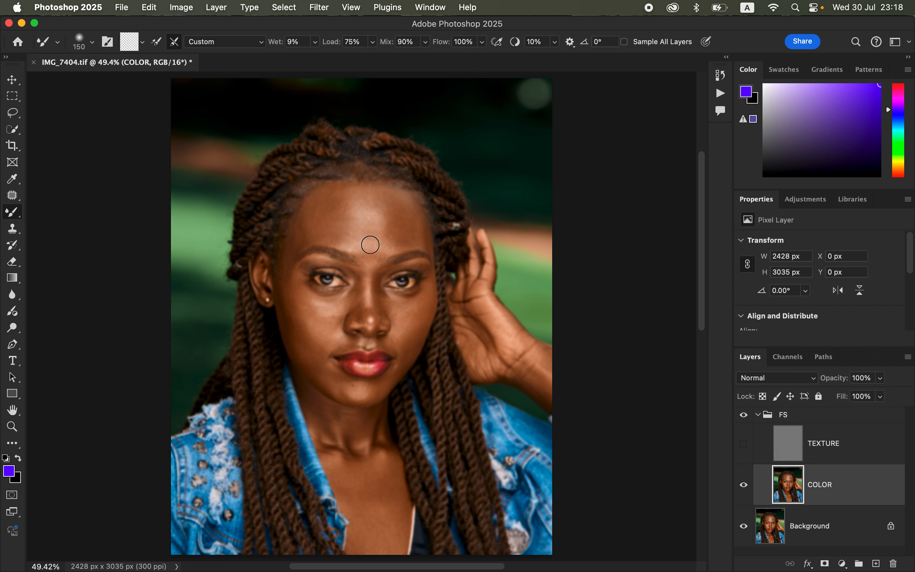
Step: Enlarge the Mixer Brush to 200 px and smooth the skin tones across the whole forehead
key(bracketleft)
key(bracketleft)
key(bracketleft)
key(bracketright)
key(bracketright)
key(bracketright)
key(bracketright)
key(bracketright)
key(bracketright)
key(bracketright)
click(370, 245)
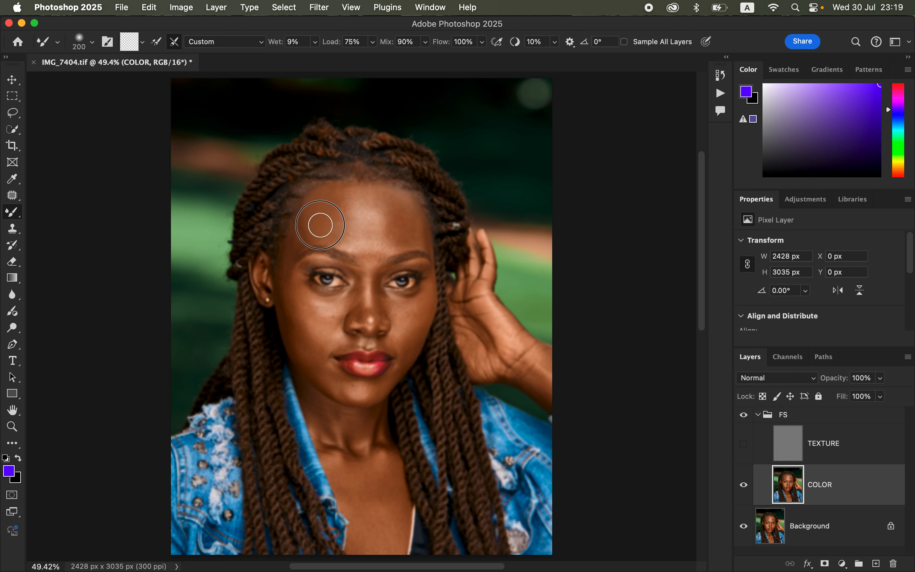
mouse_move(325, 224)
mouse_down()
mouse_move(335, 204)
mouse_move(291, 245)
mouse_move(312, 210)
mouse_move(316, 227)
mouse_move(332, 194)
mouse_move(331, 230)
mouse_move(325, 199)
mouse_move(302, 238)
mouse_up()
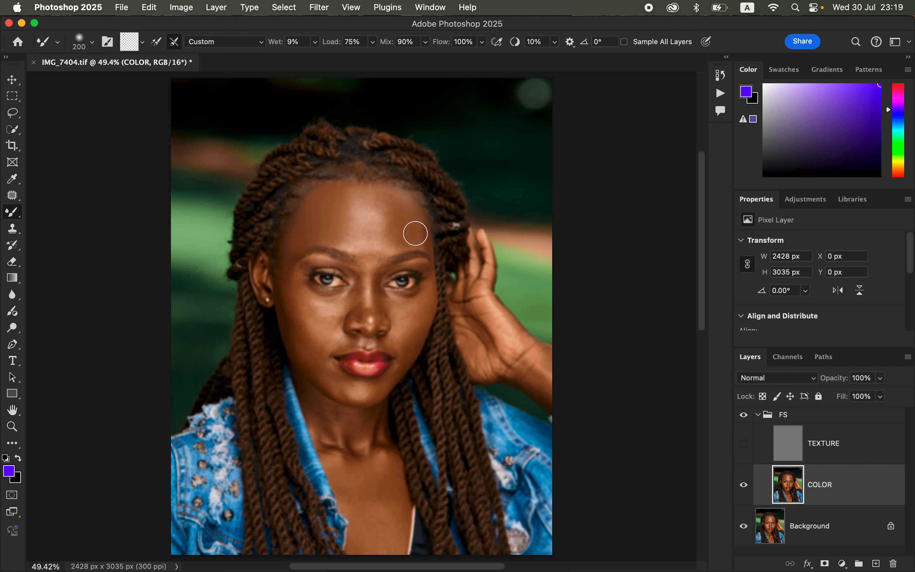
mouse_move(395, 207)
mouse_down()
mouse_move(395, 235)
mouse_move(402, 214)
mouse_move(403, 224)
mouse_move(386, 245)
mouse_move(409, 222)
mouse_move(422, 239)
mouse_move(395, 200)
mouse_move(396, 211)
mouse_move(394, 202)
mouse_move(344, 199)
mouse_move(351, 234)
mouse_move(321, 227)
mouse_move(336, 236)
mouse_move(365, 201)
mouse_up()
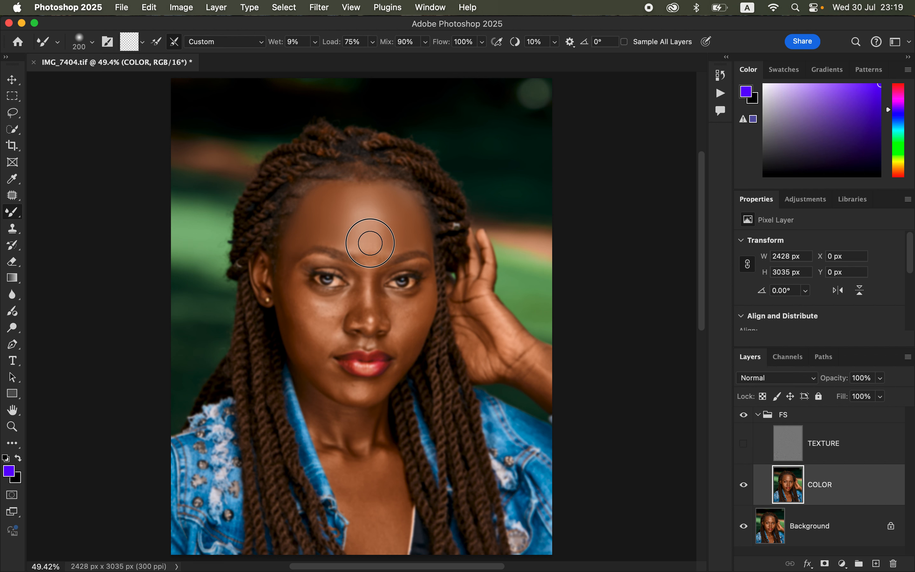
mouse_move(358, 203)
mouse_down()
mouse_move(362, 238)
mouse_move(365, 228)
mouse_move(386, 235)
mouse_move(373, 253)
mouse_move(381, 218)
mouse_move(379, 243)
mouse_move(376, 212)
mouse_move(356, 209)
mouse_move(351, 220)
mouse_move(343, 204)
mouse_move(343, 235)
mouse_move(381, 232)
mouse_move(373, 253)
mouse_move(360, 249)
mouse_move(366, 260)
mouse_move(381, 243)
mouse_move(376, 193)
mouse_move(343, 226)
mouse_move(346, 245)
mouse_move(346, 211)
mouse_move(348, 223)
mouse_move(373, 199)
mouse_move(373, 240)
mouse_move(343, 238)
mouse_move(362, 253)
mouse_move(343, 202)
mouse_move(382, 204)
mouse_move(386, 249)
mouse_move(423, 239)
mouse_up()
mouse_move(328, 230)
mouse_down()
mouse_move(284, 260)
mouse_move(296, 239)
mouse_move(285, 271)
mouse_move(300, 239)
mouse_move(290, 258)
mouse_up()
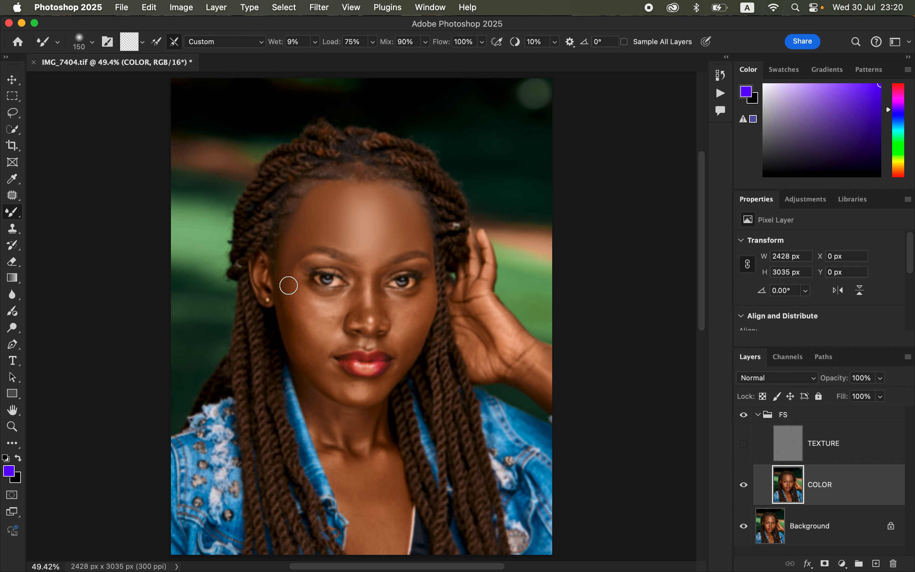
Step: Blend the skin tones of both cheeks, the temple and the jaw with a 150 px Mixer Brush
mouse_move(285, 270)
mouse_down()
mouse_move(290, 302)
mouse_move(281, 262)
mouse_move(297, 309)
mouse_move(290, 300)
mouse_move(306, 316)
mouse_move(283, 278)
mouse_move(312, 326)
mouse_move(291, 323)
mouse_move(311, 349)
mouse_move(306, 328)
mouse_move(297, 326)
mouse_move(314, 353)
mouse_move(284, 260)
mouse_move(319, 343)
mouse_up()
mouse_move(322, 360)
mouse_down()
mouse_move(315, 365)
mouse_move(328, 376)
mouse_up()
mouse_move(290, 306)
mouse_down()
mouse_move(330, 375)
mouse_move(298, 315)
mouse_move(307, 326)
mouse_move(318, 308)
mouse_move(326, 317)
mouse_move(313, 302)
mouse_move(334, 310)
mouse_move(310, 301)
mouse_move(320, 315)
mouse_move(302, 292)
mouse_move(313, 308)
mouse_up()
mouse_move(402, 307)
mouse_down()
mouse_move(421, 301)
mouse_move(410, 335)
mouse_move(426, 300)
mouse_move(404, 355)
mouse_move(407, 340)
mouse_move(397, 343)
mouse_move(410, 333)
mouse_move(406, 353)
mouse_move(416, 307)
mouse_move(399, 304)
mouse_move(416, 300)
mouse_move(410, 330)
mouse_move(376, 335)
mouse_up()
mouse_move(303, 314)
mouse_down()
mouse_move(302, 300)
mouse_move(288, 305)
mouse_move(346, 393)
mouse_move(314, 357)
mouse_move(369, 393)
mouse_move(403, 362)
mouse_move(381, 390)
mouse_move(324, 376)
mouse_move(318, 330)
mouse_up()
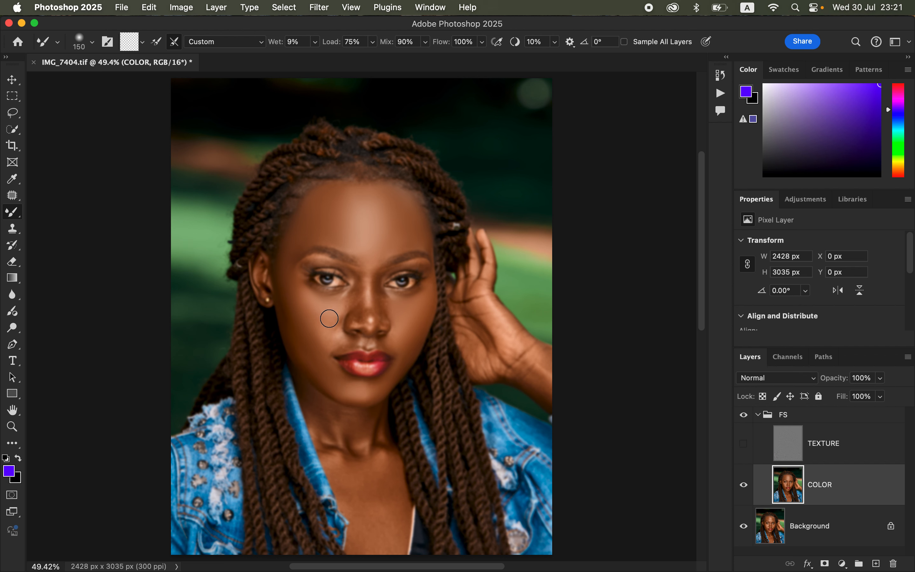
Step: Blend the tones along the nose, under the eye and around the mouth, using a smaller 90 px brush for the mouth area
mouse_move(353, 238)
mouse_down()
mouse_move(340, 210)
mouse_move(346, 226)
mouse_move(381, 205)
mouse_move(389, 227)
mouse_move(376, 278)
mouse_move(352, 274)
mouse_move(357, 317)
mouse_move(358, 282)
mouse_up()
mouse_move(382, 319)
mouse_down()
mouse_move(383, 278)
mouse_move(370, 279)
mouse_move(371, 298)
mouse_move(368, 286)
mouse_up()
mouse_move(380, 309)
mouse_down()
mouse_move(377, 318)
mouse_move(390, 298)
mouse_move(406, 296)
mouse_up()
mouse_move(338, 320)
mouse_down()
mouse_move(347, 296)
mouse_move(323, 301)
mouse_move(345, 346)
mouse_move(333, 349)
mouse_move(339, 339)
mouse_move(336, 347)
mouse_move(333, 346)
mouse_up()
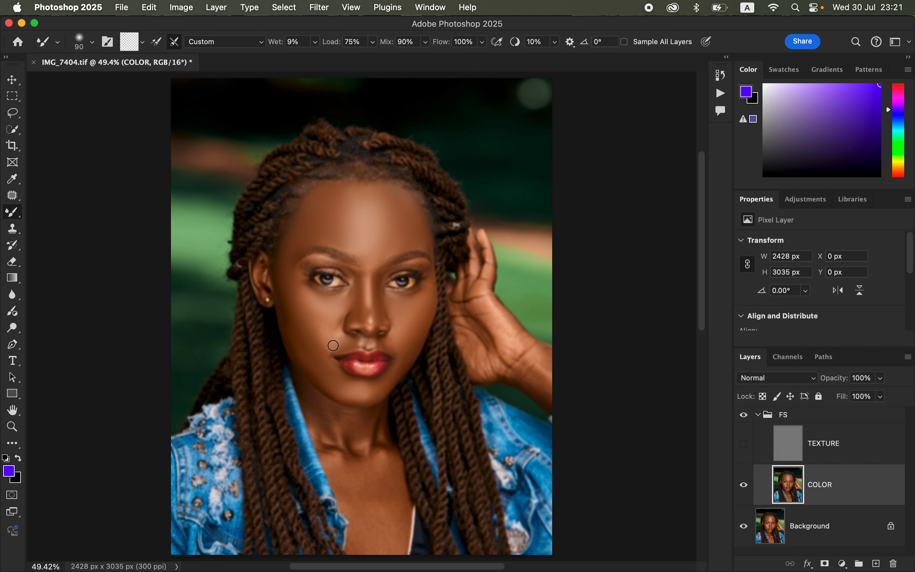
drag(391, 342, 400, 366)
drag(313, 331, 325, 350)
Step: Show the TEXTURE layer and toggle the FS group's visibility to compare the portrait before and after smoothing
click(742, 448)
click(744, 417)
click(744, 417)
click(744, 418)
click(744, 417)
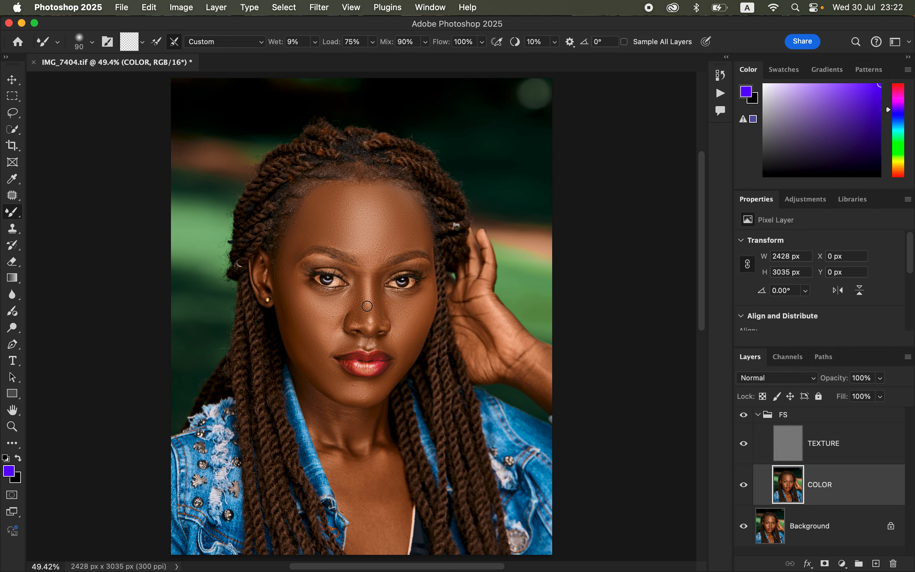
Step: Hide the TEXTURE layer and smooth the neck, chest, raised hand and the skin under the eyebrow with the Mixer Brush
click(742, 441)
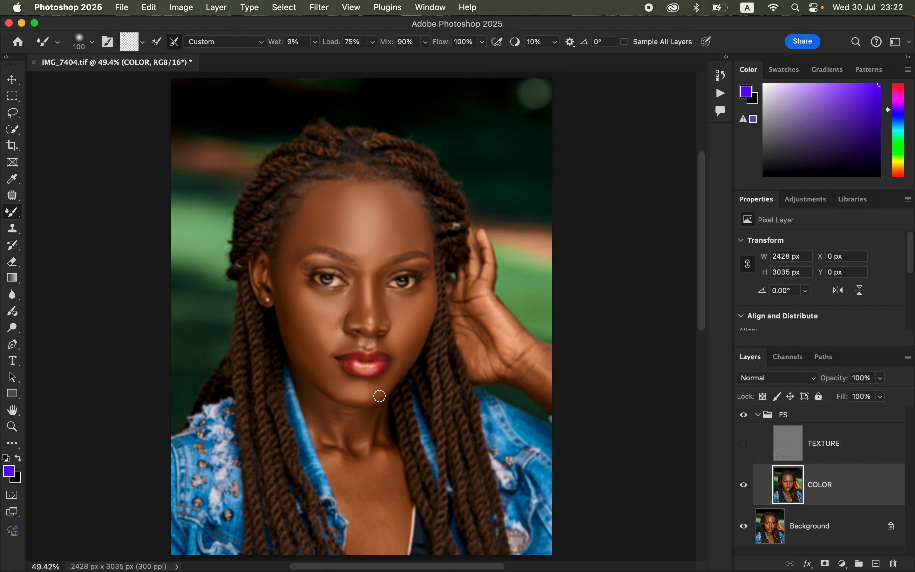
mouse_move(337, 412)
mouse_down()
mouse_move(357, 444)
mouse_move(354, 423)
mouse_move(358, 443)
mouse_up()
mouse_move(329, 416)
mouse_down()
mouse_move(361, 440)
mouse_move(374, 422)
mouse_move(373, 445)
mouse_move(331, 460)
mouse_move(371, 502)
mouse_up()
drag(379, 471, 394, 492)
drag(375, 441, 375, 455)
mouse_move(388, 483)
mouse_down()
mouse_move(361, 527)
mouse_move(359, 511)
mouse_move(372, 545)
mouse_move(393, 521)
mouse_move(375, 530)
mouse_move(354, 513)
mouse_move(330, 422)
mouse_move(333, 412)
mouse_move(385, 395)
mouse_up()
mouse_move(497, 327)
mouse_down()
mouse_move(531, 352)
mouse_move(513, 354)
mouse_move(515, 367)
mouse_move(509, 354)
mouse_move(542, 387)
mouse_move(537, 355)
mouse_move(545, 355)
mouse_move(507, 347)
mouse_move(480, 290)
mouse_up()
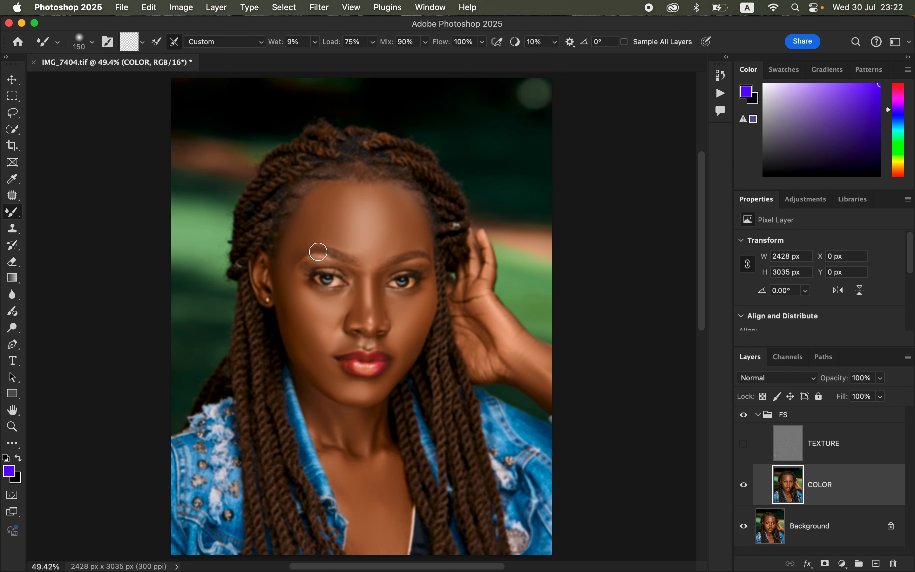
drag(311, 262, 340, 264)
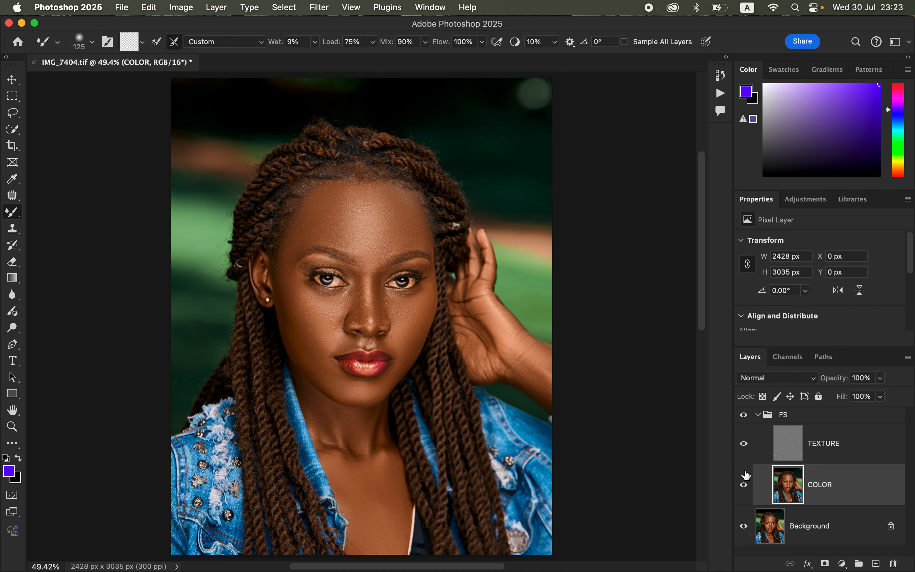
Step: Lasso the forehead above the eyebrows with a 20 px feather, apply a 15-pixel Gaussian Blur to the COLOR layer and deselect
click(12, 113)
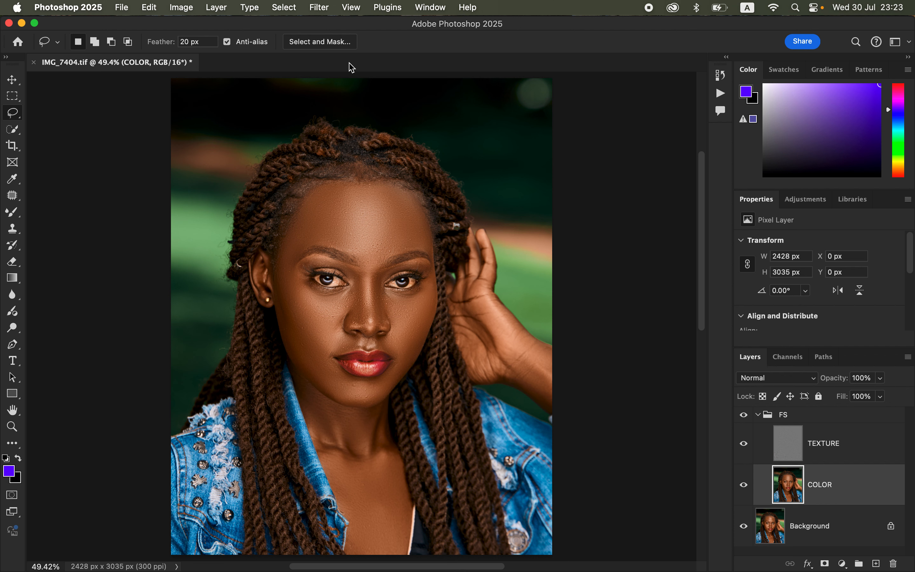
mouse_move(356, 183)
mouse_down()
mouse_move(314, 189)
mouse_move(288, 226)
mouse_move(284, 261)
mouse_move(320, 242)
mouse_move(339, 244)
mouse_move(373, 281)
mouse_move(382, 257)
mouse_move(426, 248)
mouse_move(426, 214)
mouse_move(396, 182)
mouse_move(357, 182)
mouse_up()
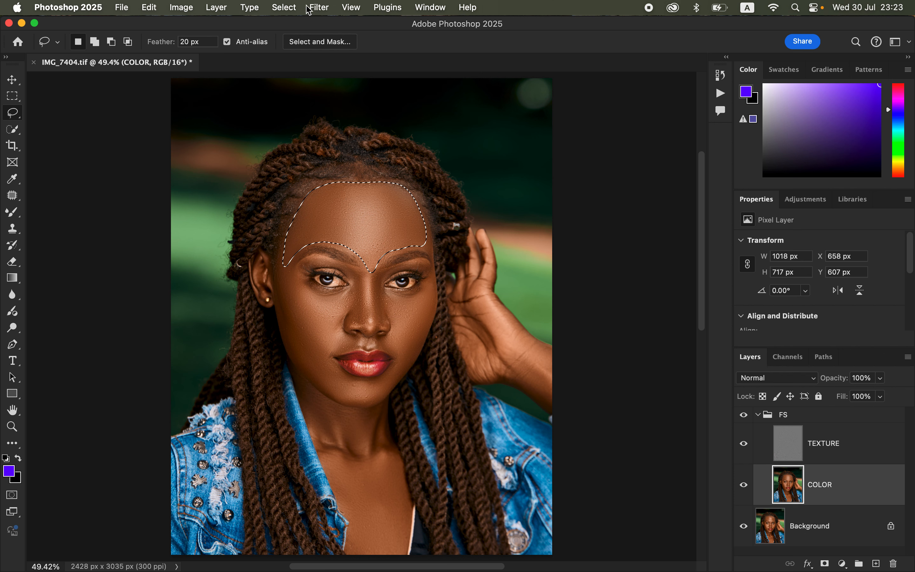
click(319, 8)
mouse_move(418, 158)
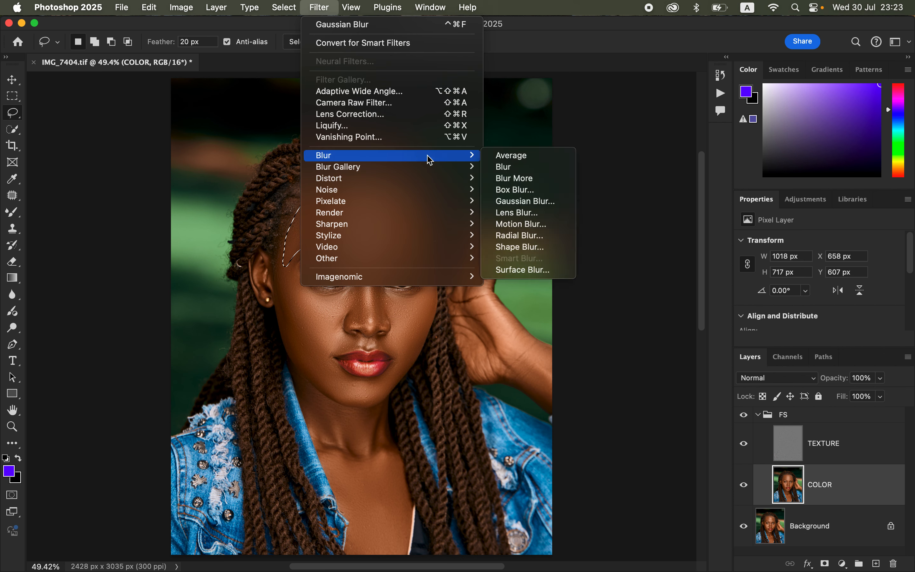
click(560, 206)
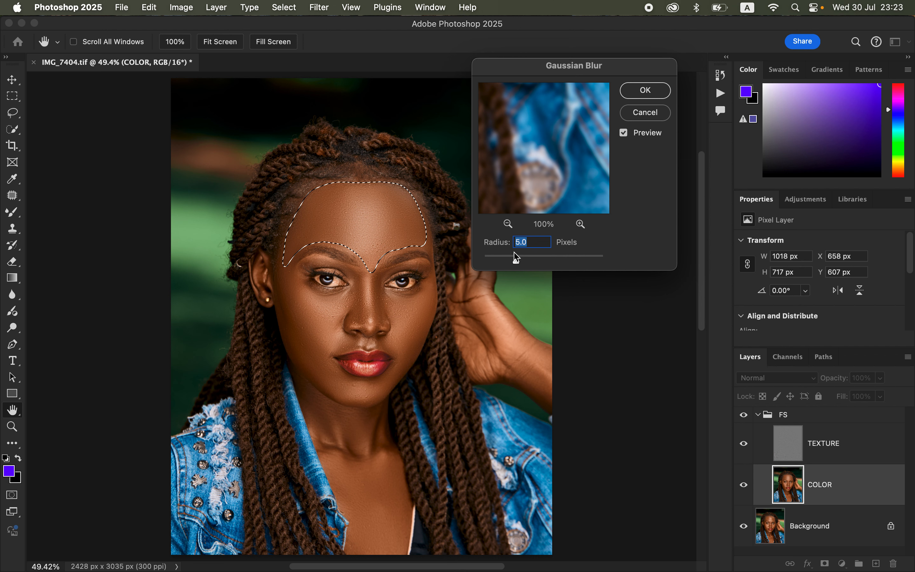
drag(517, 262, 535, 262)
text(5)
click(527, 242)
click(508, 242)
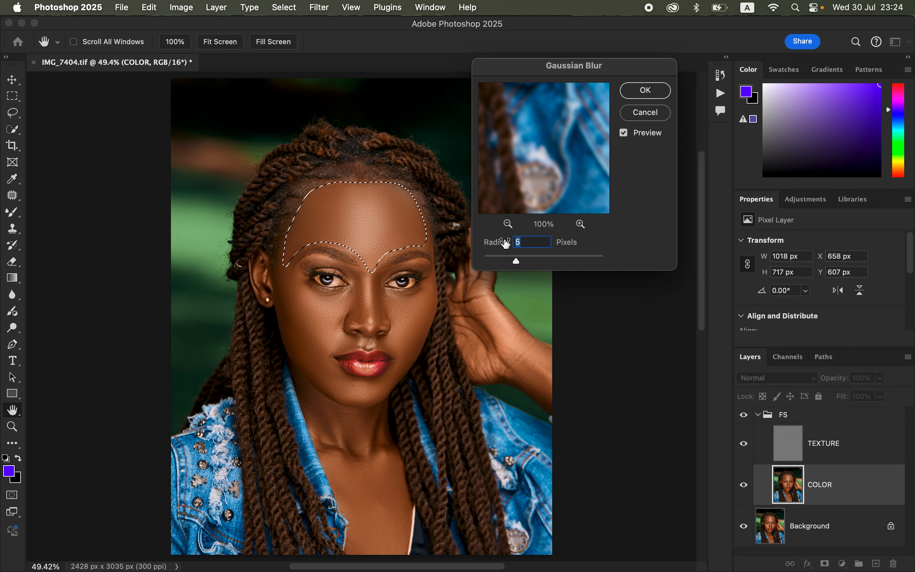
text(15)
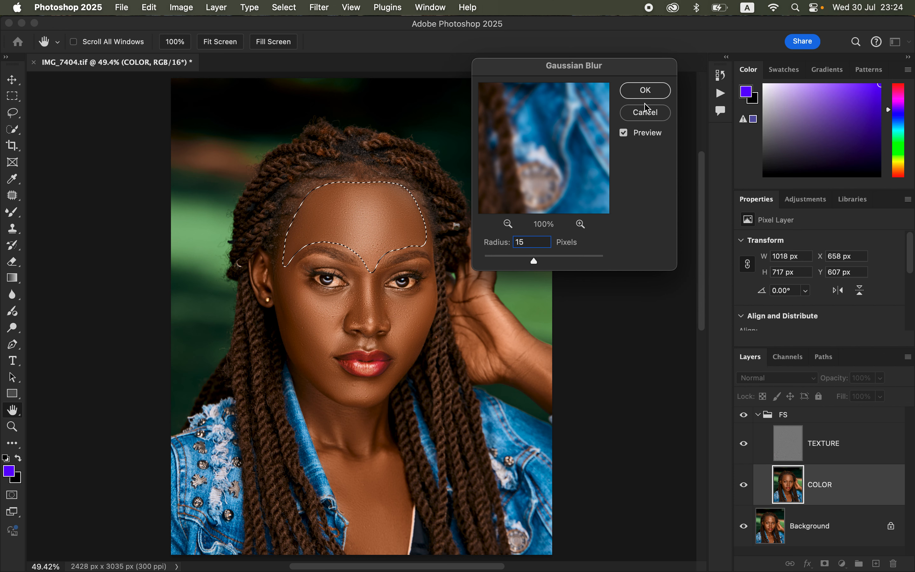
click(647, 92)
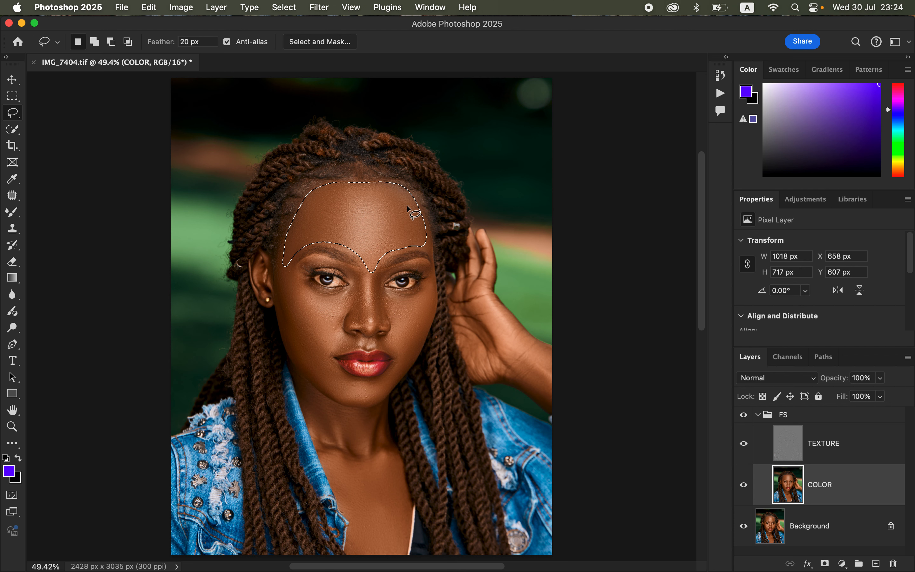
key(super+d)
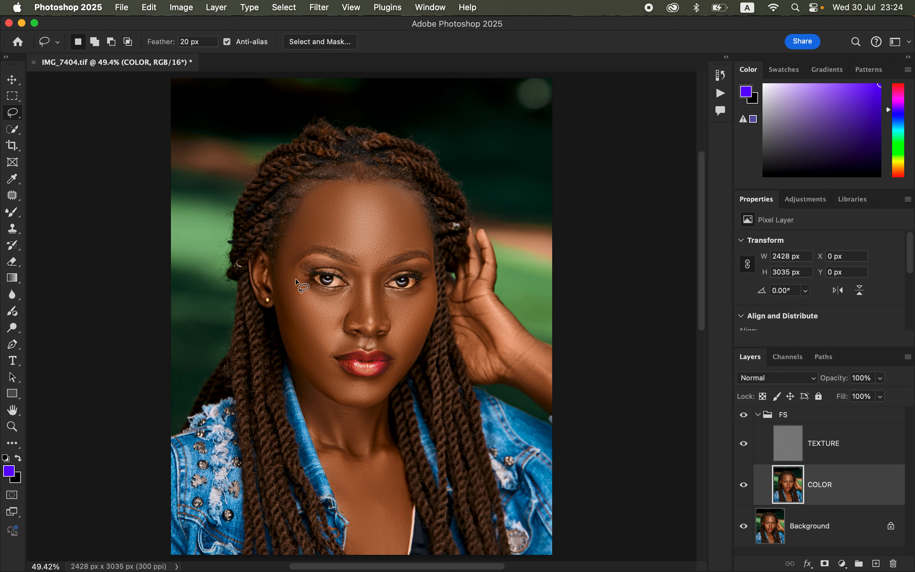
Step: Lasso the cheek under the eye on the portrait's left side, apply a 15-pixel Gaussian Blur and deselect
mouse_move(301, 278)
mouse_down()
mouse_move(312, 289)
mouse_move(346, 291)
mouse_move(340, 323)
mouse_move(304, 317)
mouse_move(287, 275)
mouse_move(297, 278)
mouse_up()
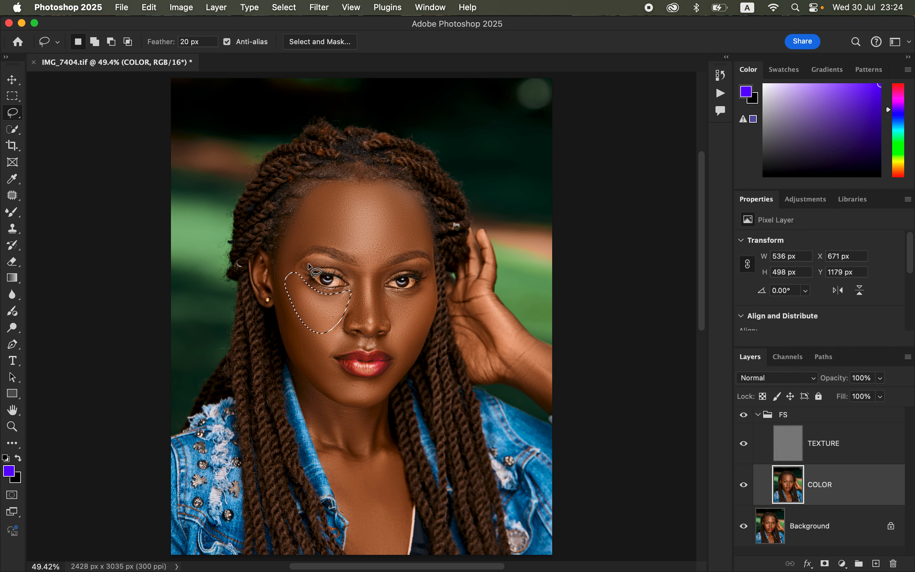
click(319, 7)
mouse_move(352, 155)
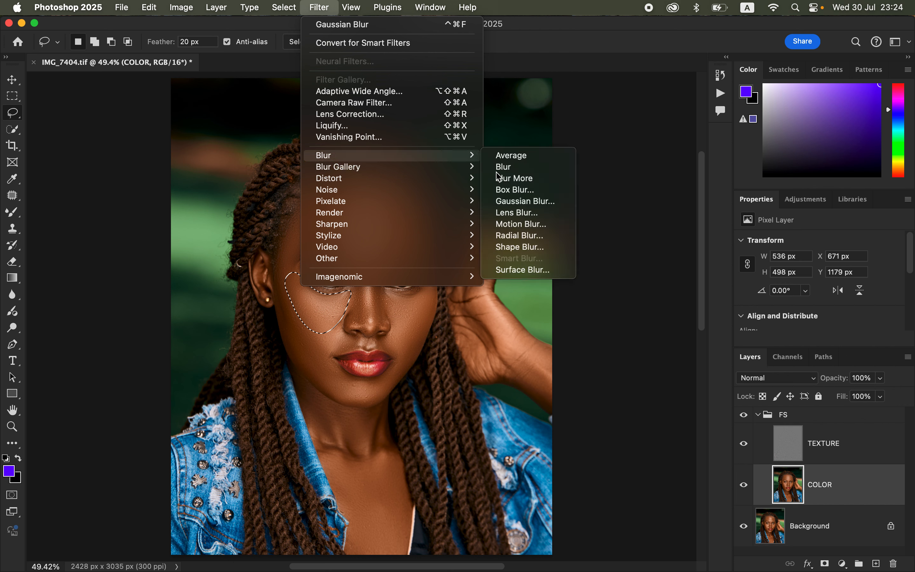
click(531, 202)
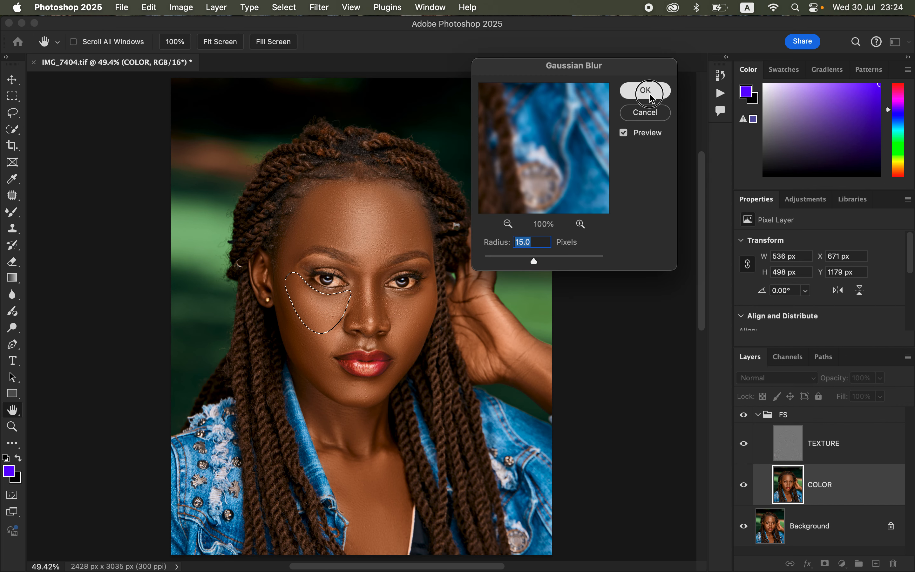
click(645, 91)
key(super+d)
Step: Lasso the cheek under the eye on the portrait's right side, apply a 15-pixel Gaussian Blur and deselect
mouse_move(428, 282)
mouse_down()
mouse_move(383, 295)
mouse_move(398, 353)
mouse_move(410, 350)
mouse_move(430, 285)
mouse_up()
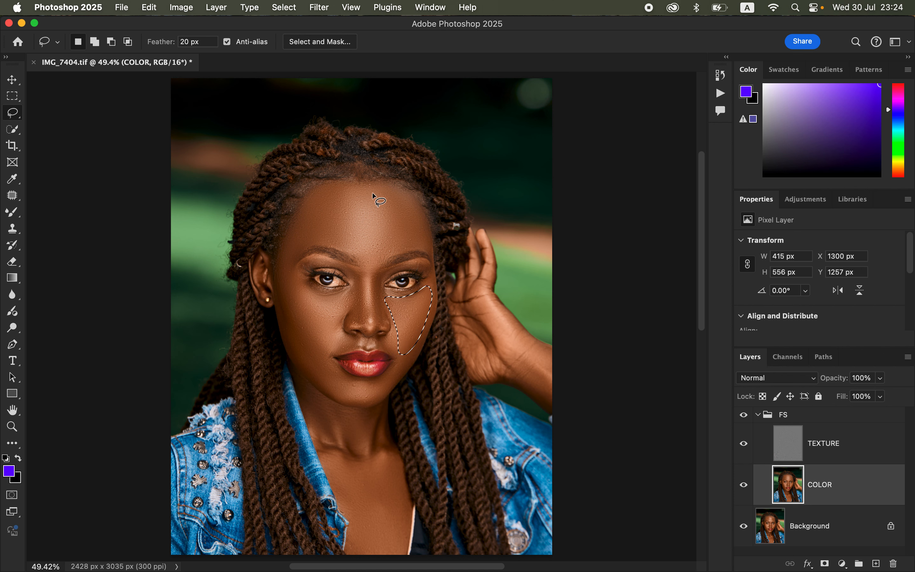
click(318, 8)
mouse_move(347, 155)
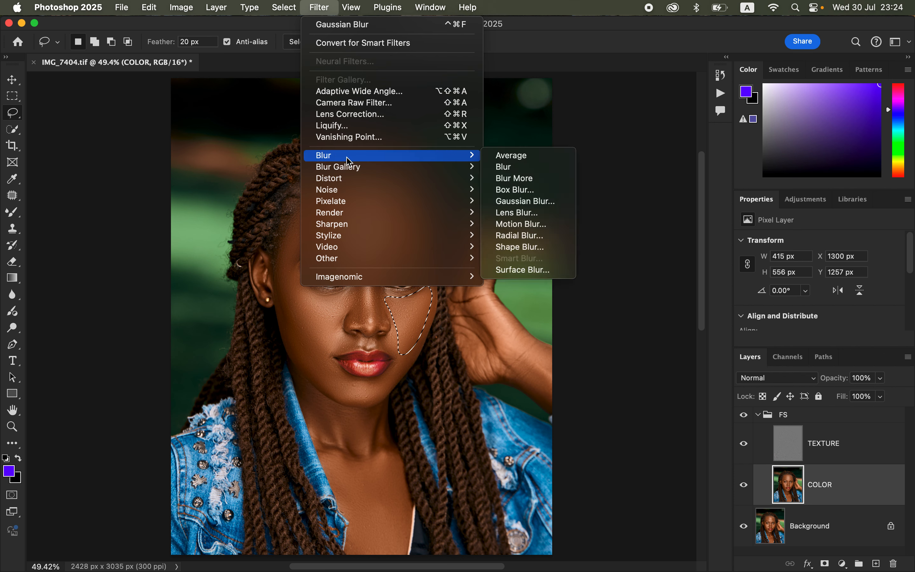
click(552, 201)
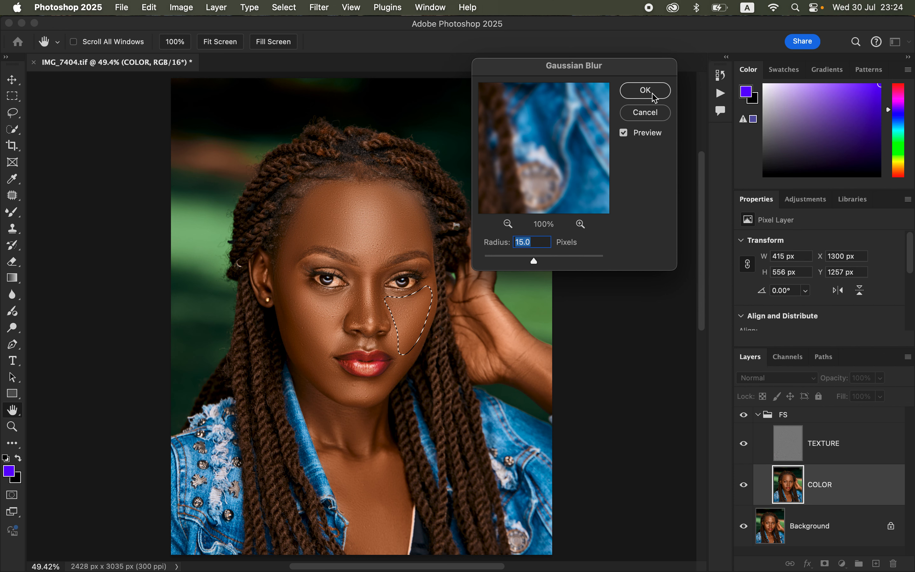
click(648, 92)
key(super+d)
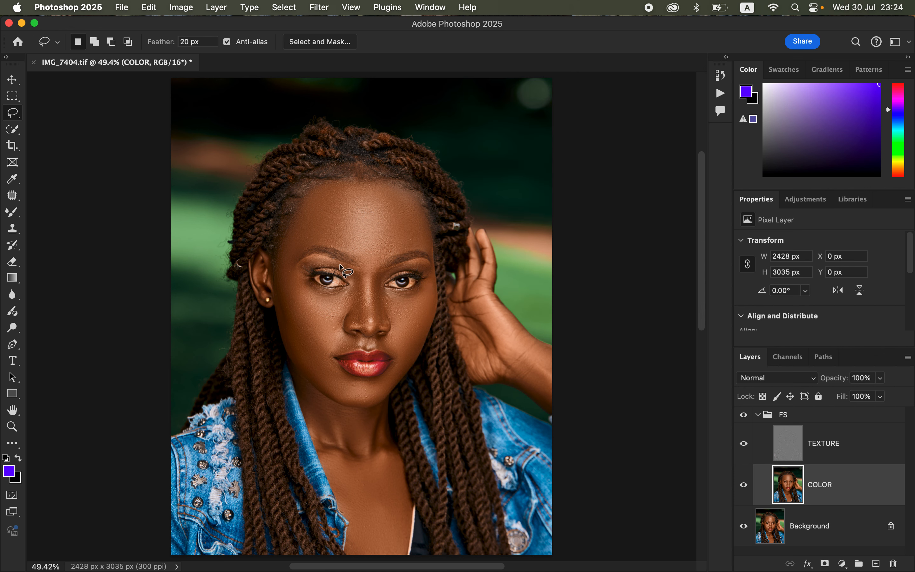
Step: Lasso the side of the nose on the portrait's left side and apply a 15-pixel Gaussian Blur to the COLOR layer
mouse_move(361, 279)
mouse_down()
mouse_move(360, 324)
mouse_move(342, 313)
mouse_move(354, 280)
mouse_move(348, 259)
mouse_up()
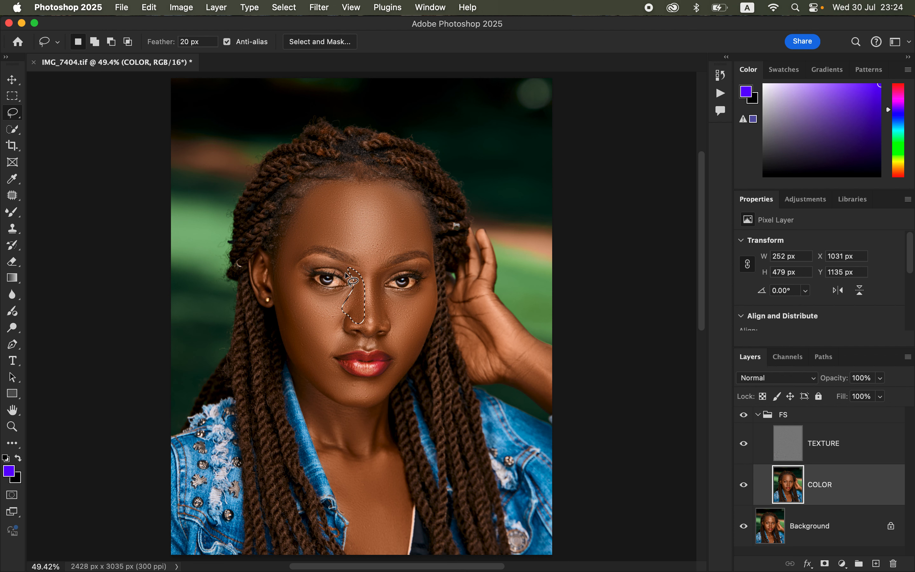
click(319, 8)
mouse_move(323, 155)
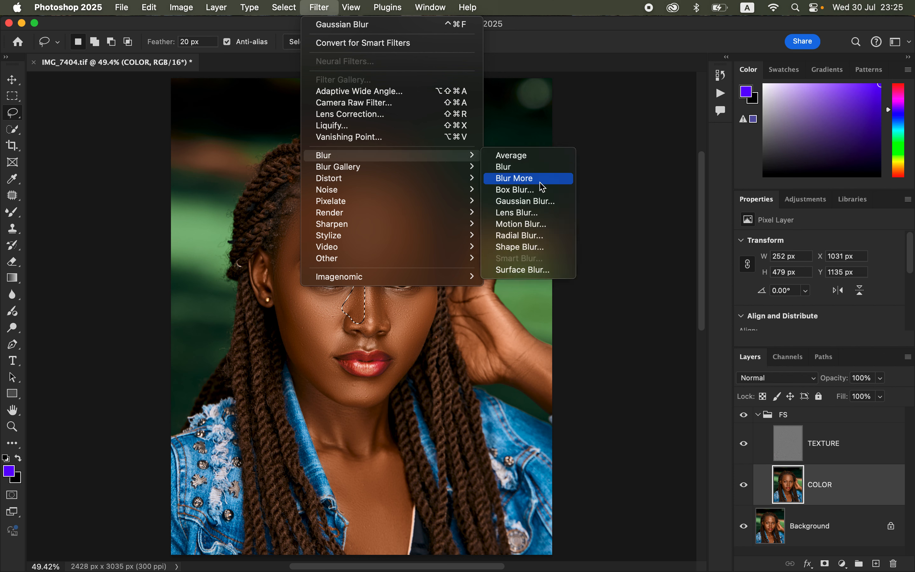
click(547, 205)
click(648, 91)
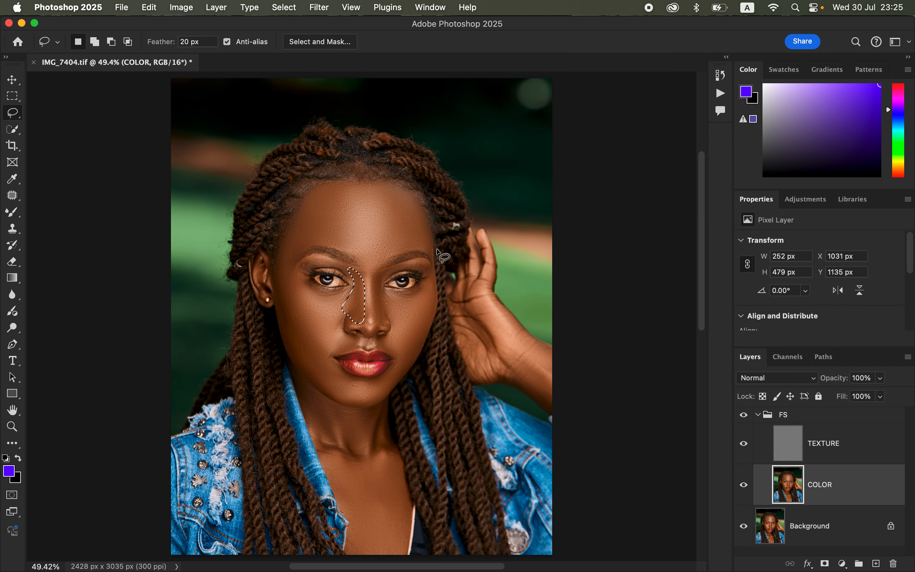
Step: Fade the Gaussian Blur on the side of the nose to a slightly lower opacity and deselect
right_click(358, 307)
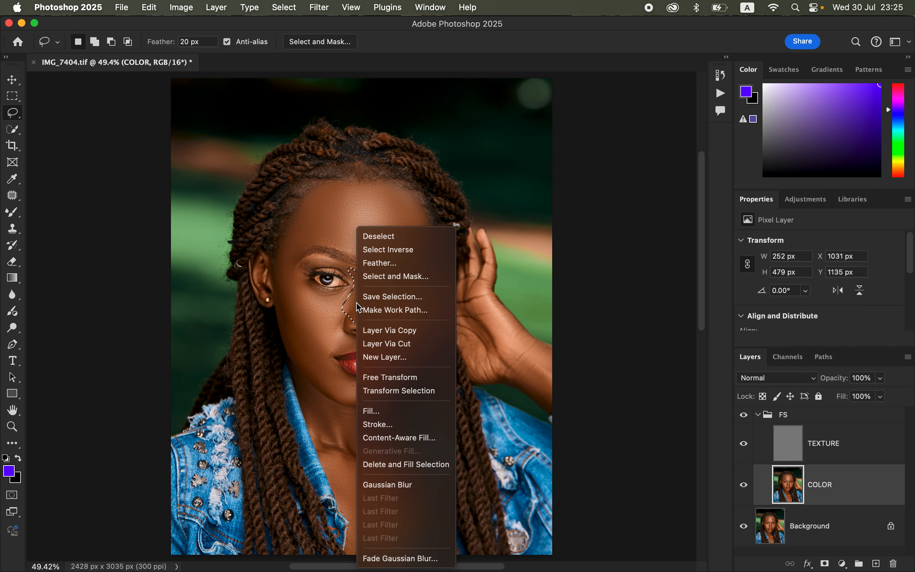
click(404, 560)
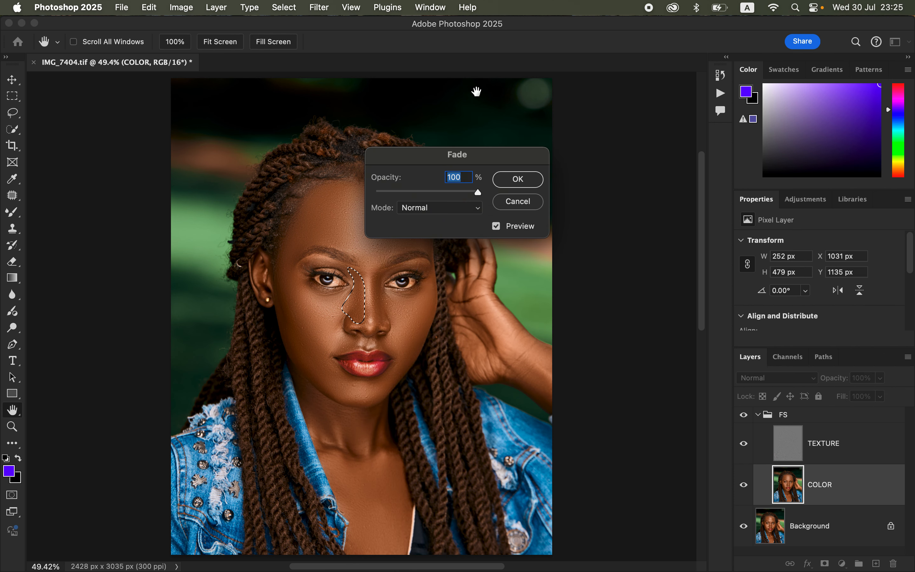
mouse_move(465, 192)
mouse_down()
mouse_move(451, 194)
mouse_move(461, 194)
mouse_up()
click(524, 179)
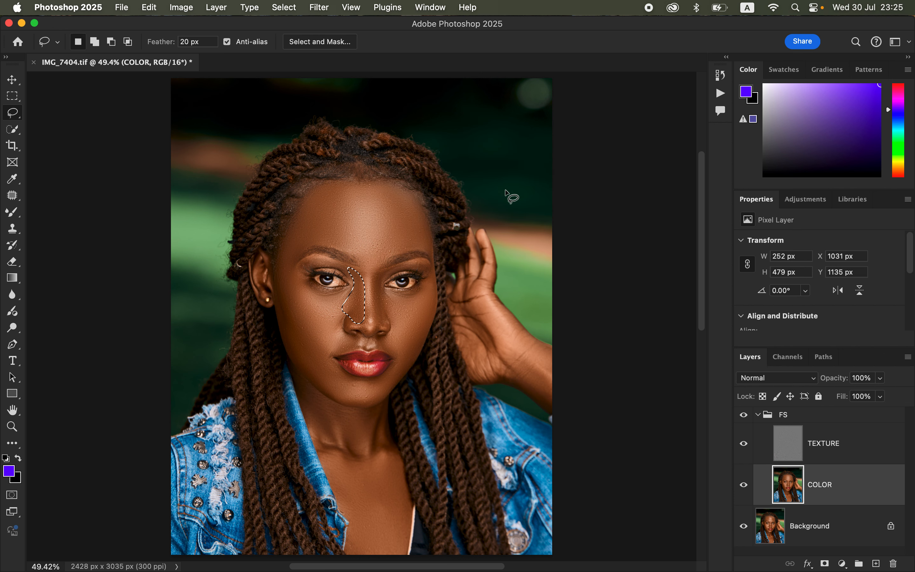
key(super+d)
Step: Lasso the side of the nose on the portrait's right side, apply a 15-pixel Gaussian Blur and deselect
mouse_move(384, 269)
mouse_down()
mouse_move(377, 330)
mouse_move(397, 302)
mouse_up()
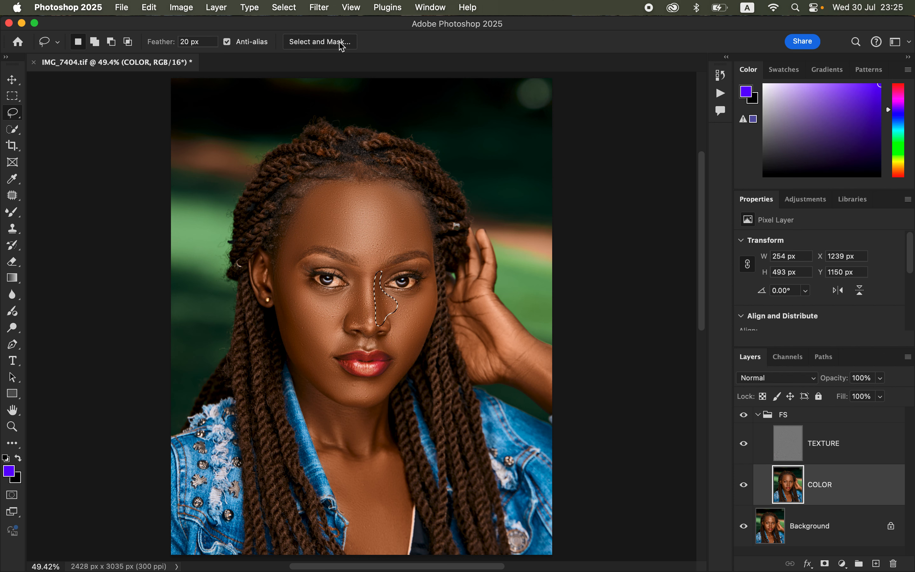
click(319, 7)
mouse_move(414, 155)
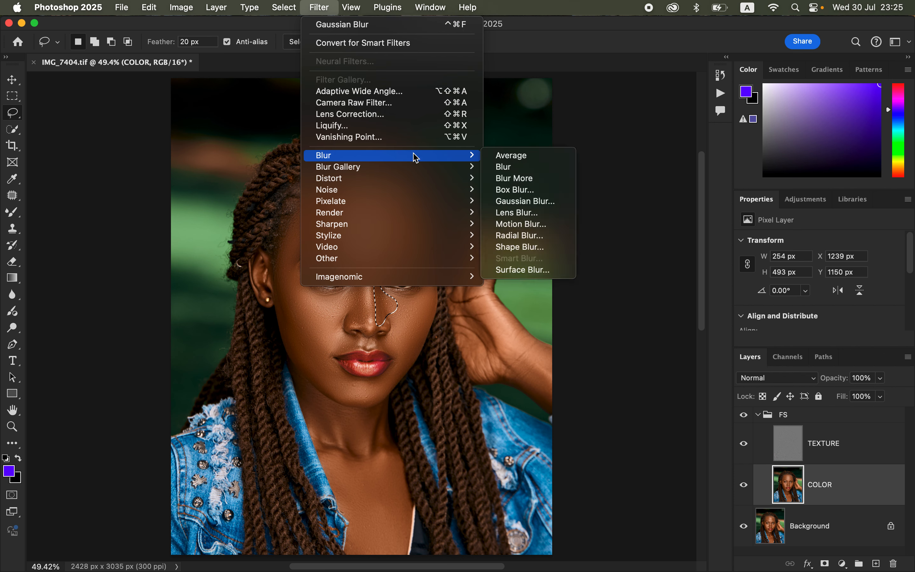
click(537, 202)
click(645, 91)
key(super+d)
Step: Lasso the cheek between nostril and mouth corner on the portrait's left side, apply a 15-pixel Gaussian Blur and deselect
mouse_move(339, 328)
mouse_down()
mouse_move(355, 340)
mouse_move(339, 354)
mouse_move(315, 342)
mouse_move(324, 321)
mouse_up()
click(325, 7)
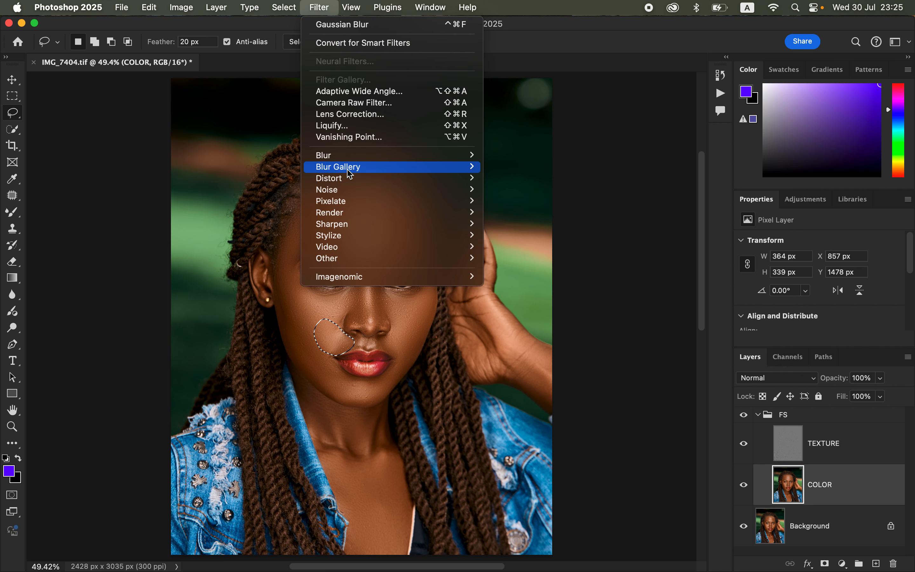
mouse_move(352, 156)
click(542, 205)
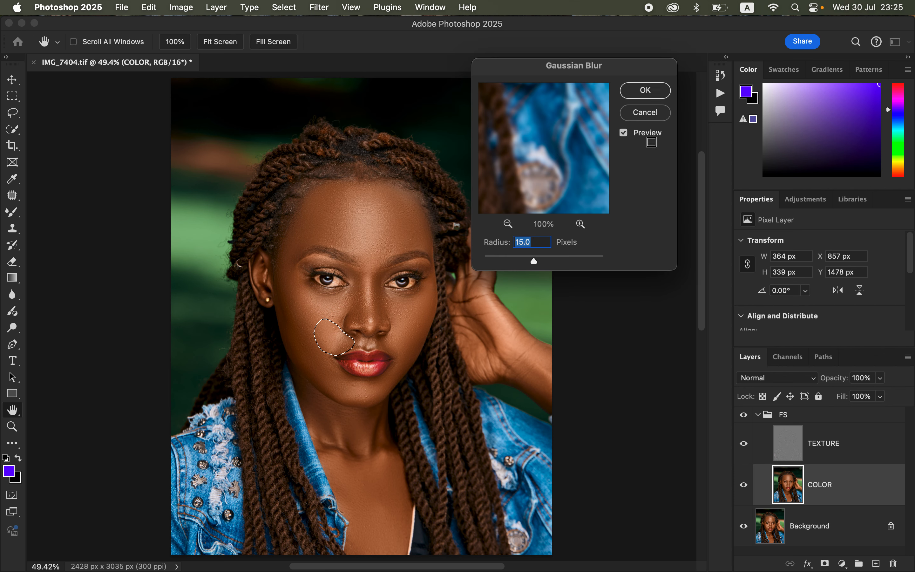
click(644, 90)
key(super+d)
Step: Lasso the strip from cheek to chin beside the mouth on the portrait's right side, apply a 15-pixel Gaussian Blur and deselect
mouse_move(393, 336)
mouse_down()
mouse_move(396, 356)
mouse_move(368, 398)
mouse_move(406, 358)
mouse_move(410, 332)
mouse_up()
click(320, 7)
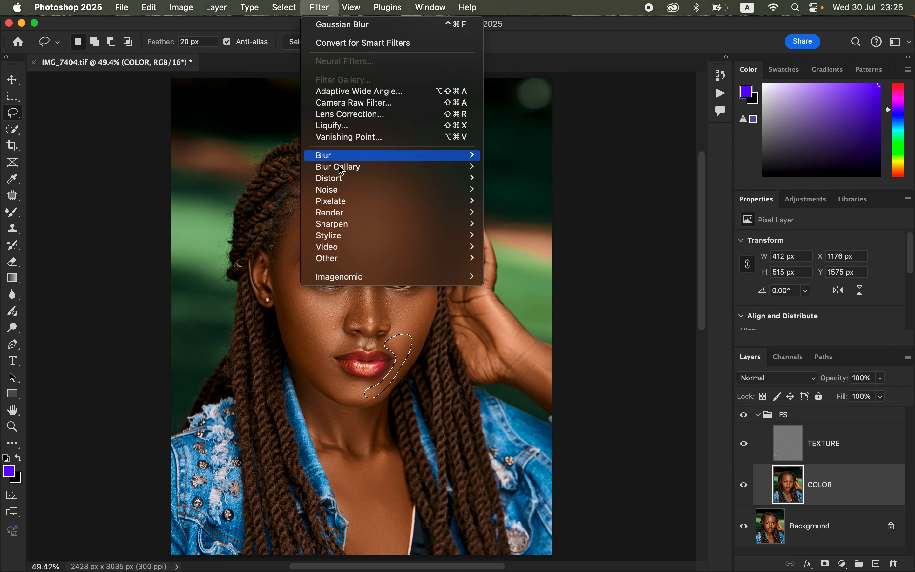
mouse_move(378, 155)
click(522, 200)
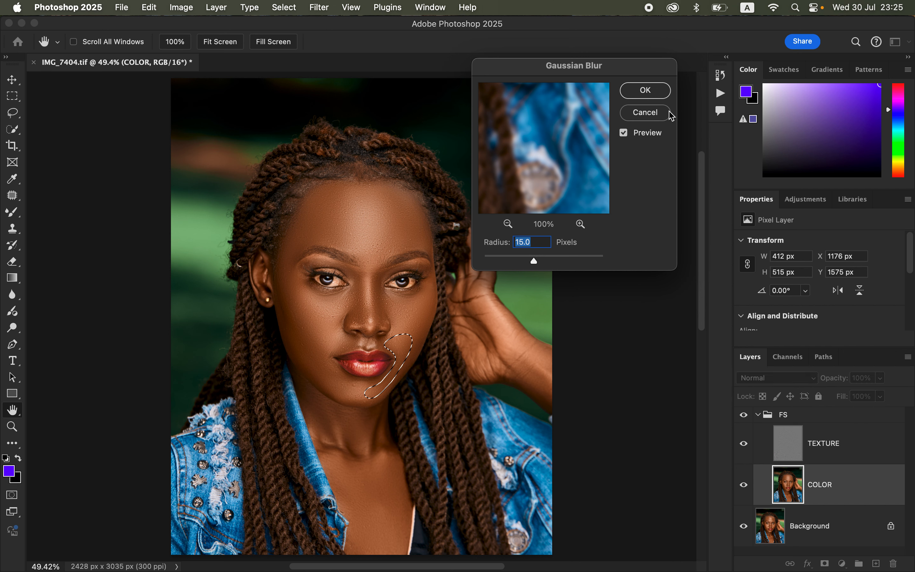
click(646, 90)
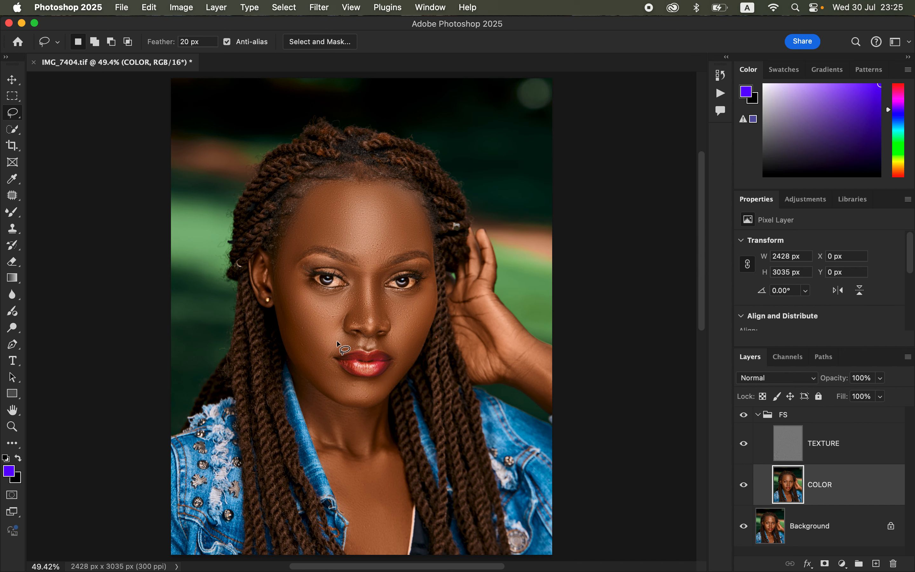
Step: Lasso the curved strip from cheek to chin on the portrait's left side, apply a 15-pixel Gaussian Blur and deselect
mouse_move(327, 344)
mouse_down()
mouse_move(358, 395)
mouse_move(333, 390)
mouse_move(315, 366)
mouse_move(328, 338)
mouse_up()
click(319, 7)
mouse_move(364, 163)
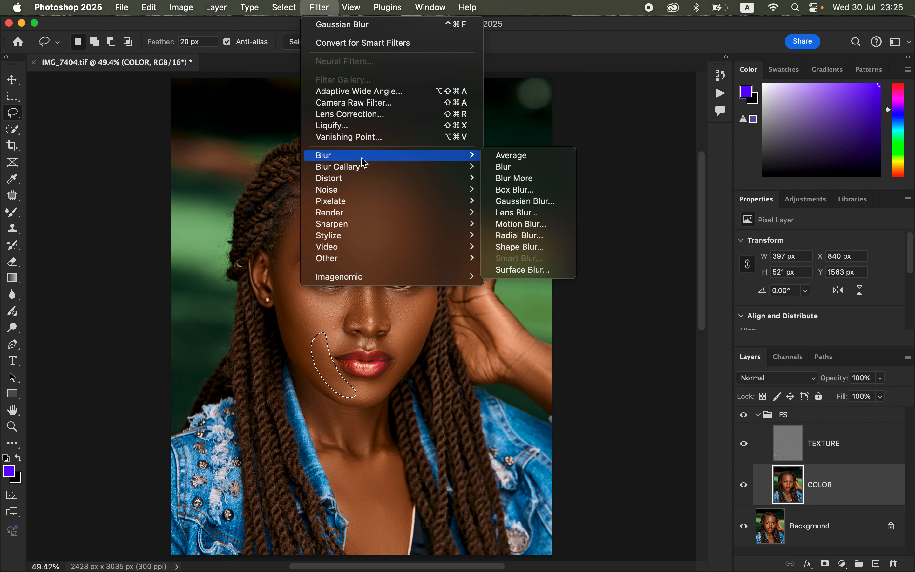
click(524, 201)
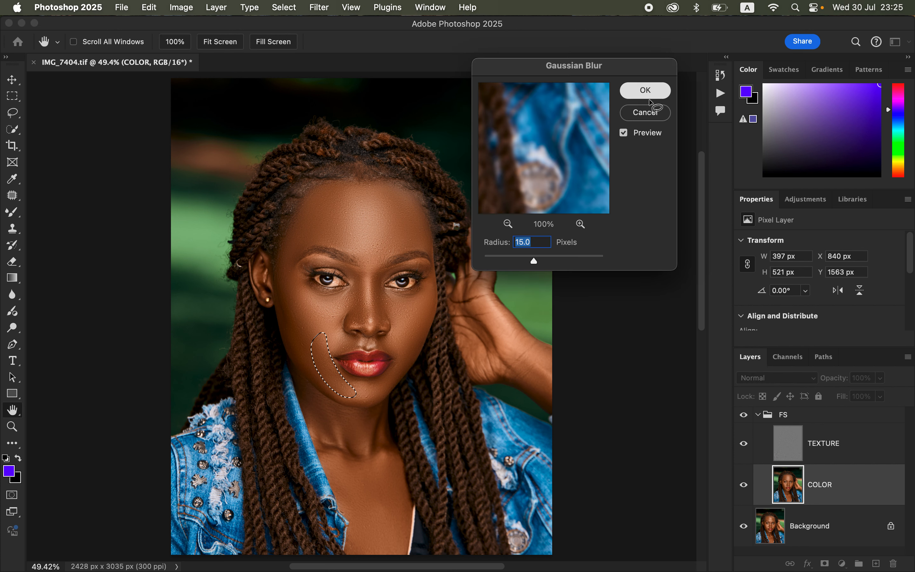
click(646, 91)
key(cmd+d)
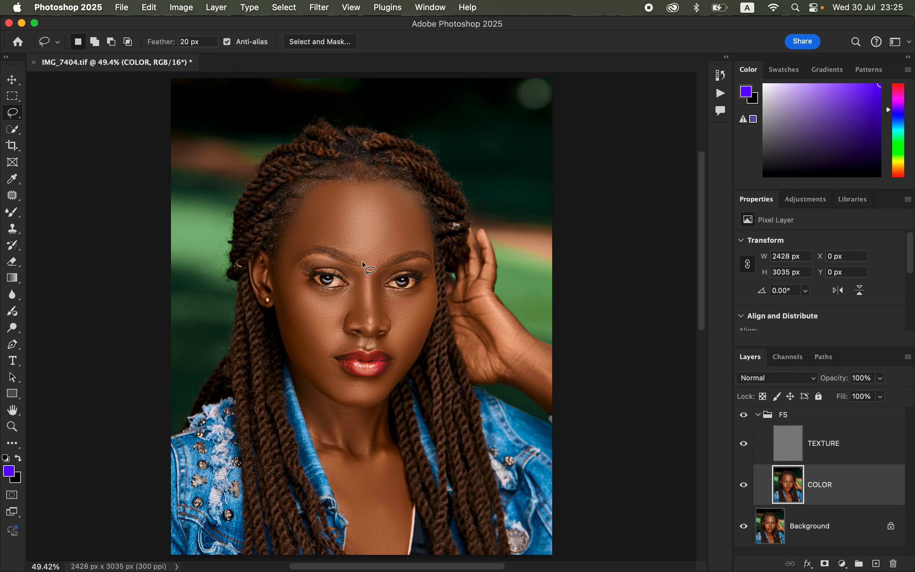
Step: Toggle the FS group's visibility to compare the skin before and after the colour smoothing
click(742, 416)
click(745, 418)
click(744, 417)
Step: Activate the TEXTURE layer and the Clone Stamp tool with a Soft Round brush and Current Layer sampling
click(849, 453)
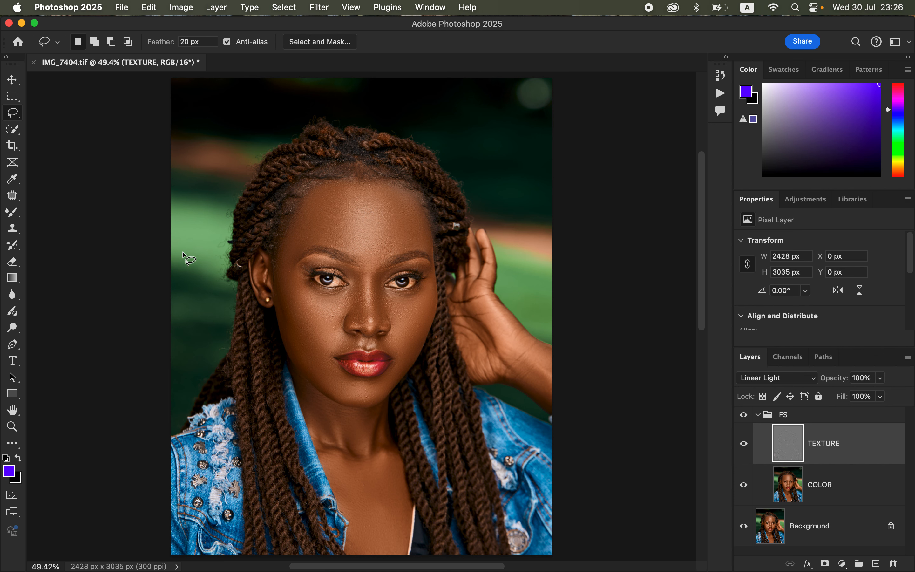
click(13, 229)
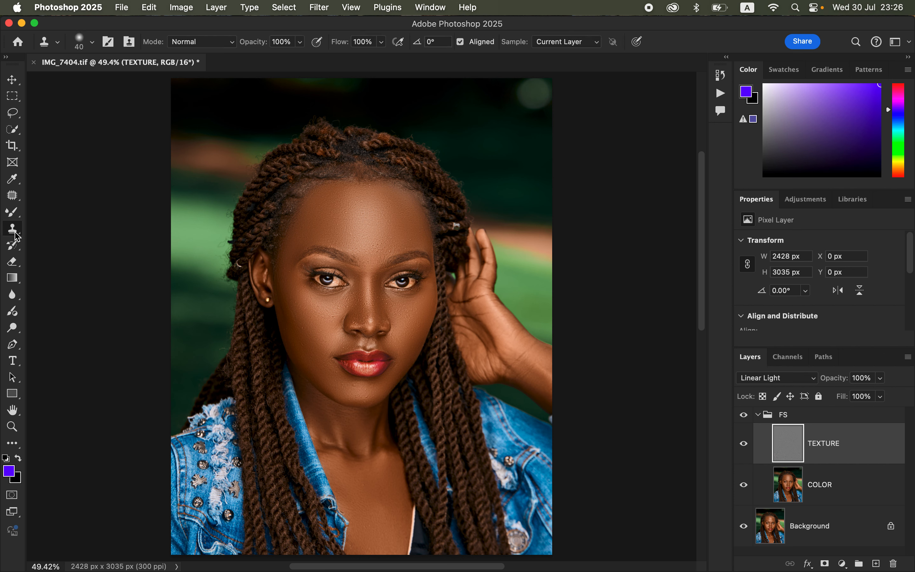
click(92, 45)
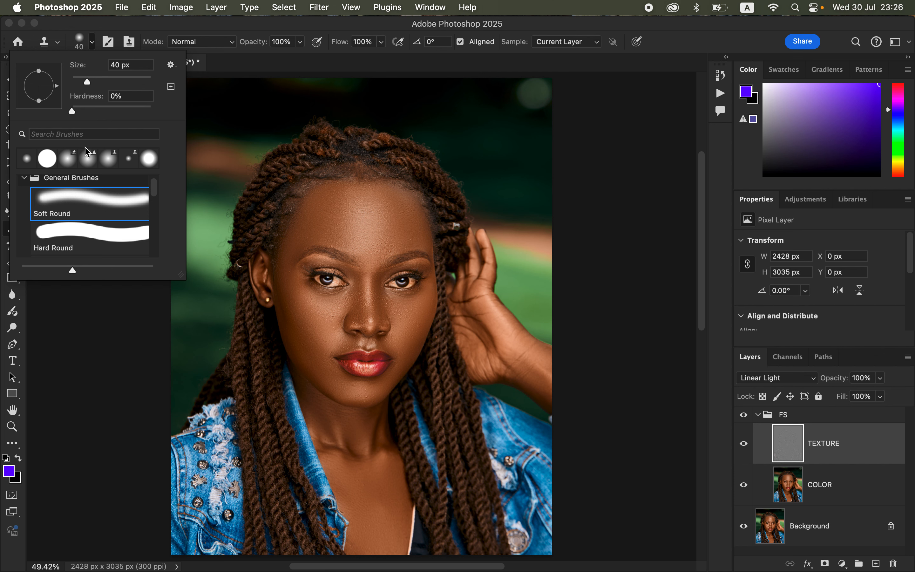
click(165, 34)
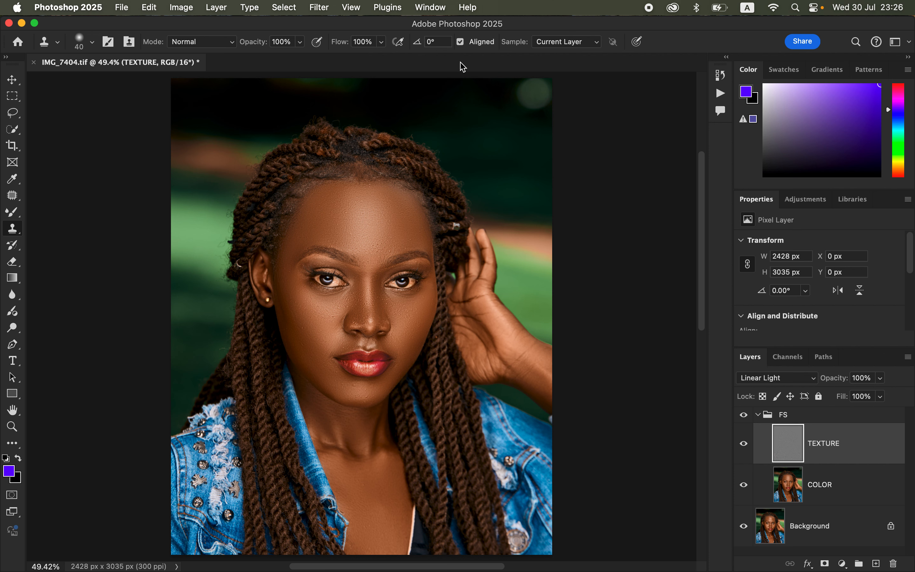
click(556, 47)
click(557, 42)
Step: Reduce the Clone Stamp brush to 30 px and clone clean texture over the bumps beside the nose on the portrait's left cheek
key(super+equal)
key(super+equal)
key(super+equal)
key(super+equal)
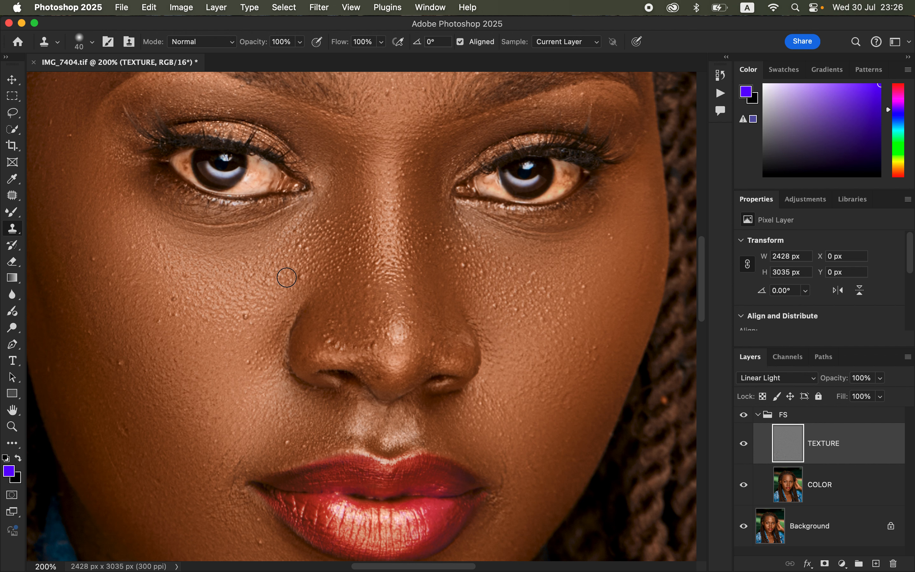
click(434, 269)
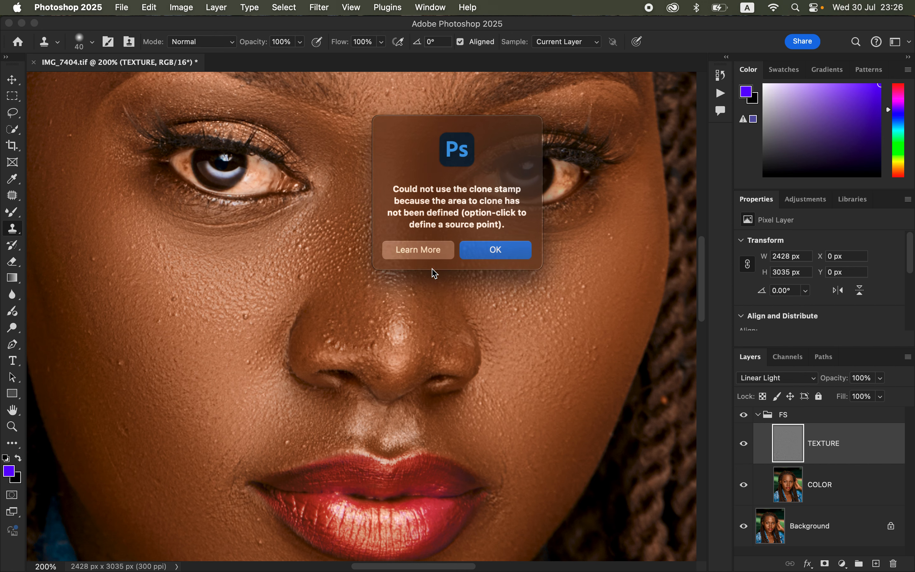
click(484, 253)
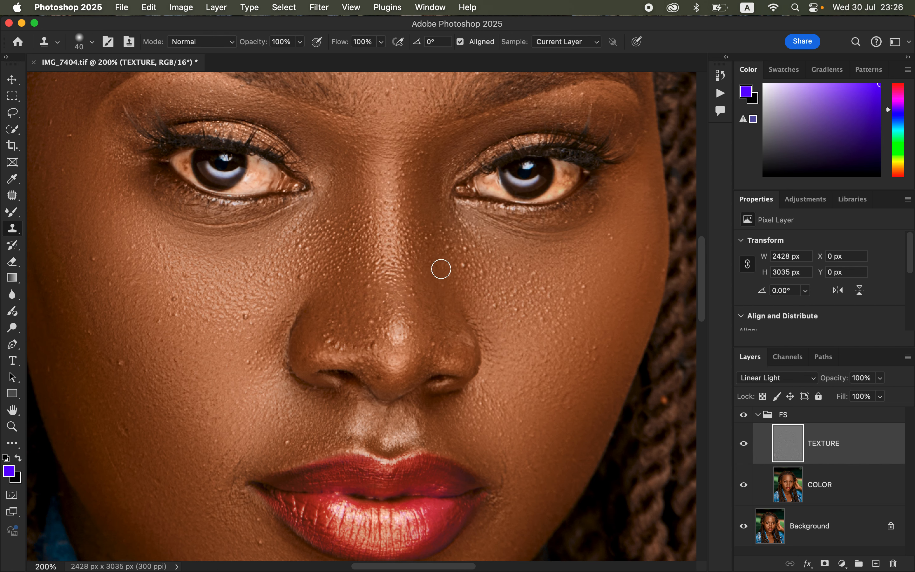
drag(400, 311, 473, 260)
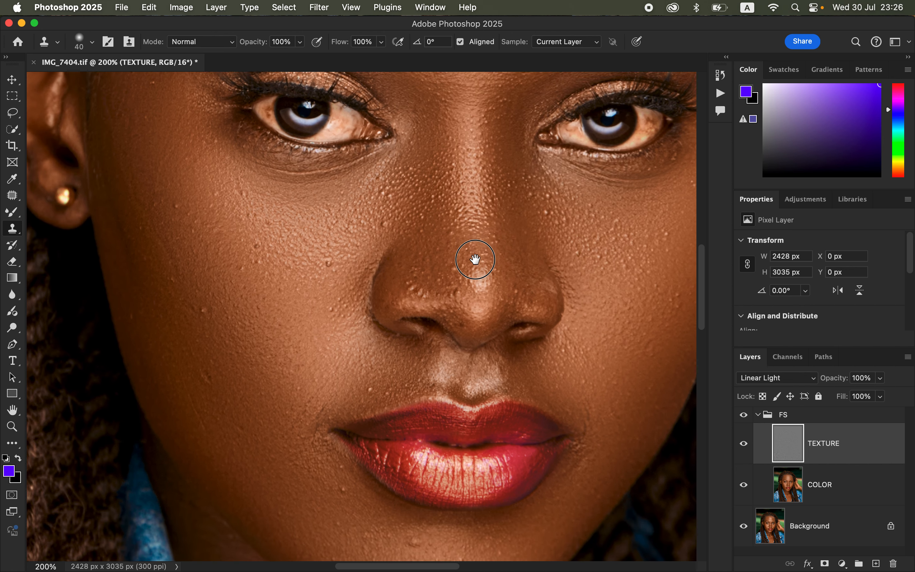
key(bracketleft)
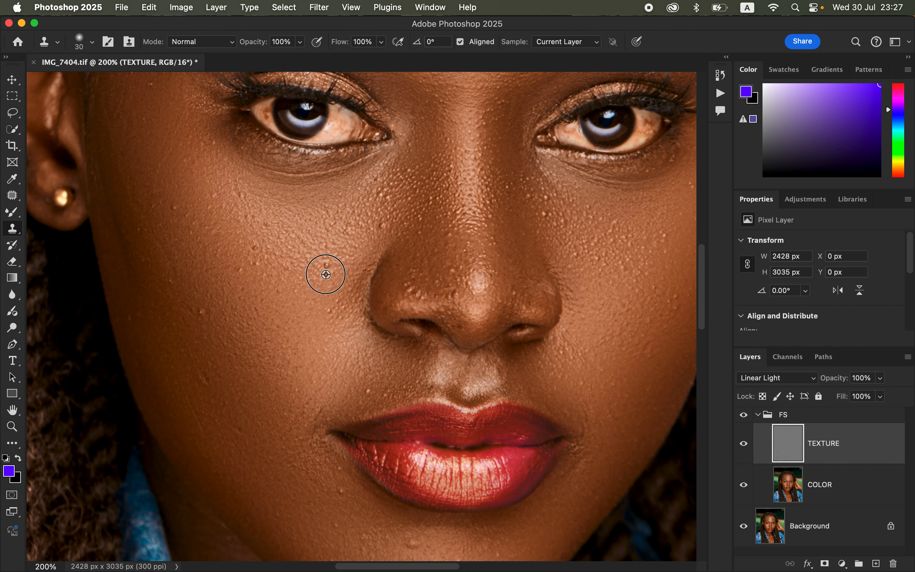
drag(326, 275, 324, 274)
alt+click(372, 237)
click(384, 226)
alt+click(344, 260)
click(328, 258)
alt+click(356, 243)
click(348, 235)
Step: Clone clean texture over the bumps between the inner eye corner and the nose on the portrait's left side
alt+click(353, 239)
click(352, 226)
alt+click(381, 214)
click(382, 203)
alt+click(381, 212)
click(387, 200)
Step: Clone smooth texture over the blemishes on the outer cheek on the portrait's left side
alt+click(221, 320)
click(205, 314)
alt+click(213, 324)
click(197, 316)
alt+click(219, 358)
mouse_move(211, 372)
mouse_down()
mouse_move(209, 382)
mouse_move(199, 376)
mouse_up()
Step: Clone smooth texture over the spots along the jaw on the portrait's left side
alt+click(249, 421)
click(240, 428)
alt+click(218, 421)
drag(200, 417, 185, 400)
alt+click(218, 434)
click(203, 420)
Step: Clone clean texture over the bumps on the nostril on the portrait's left side
alt+click(343, 506)
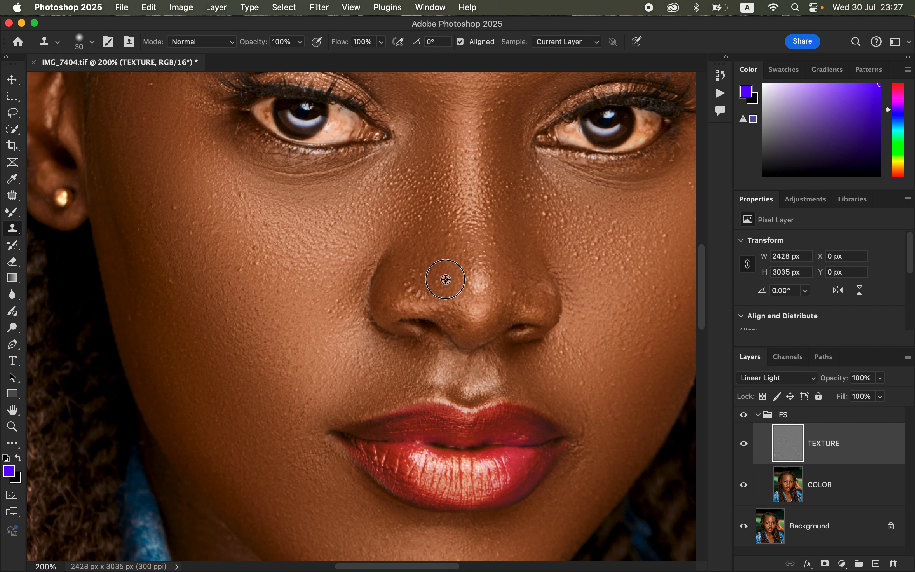
alt+click(431, 274)
drag(420, 291, 423, 296)
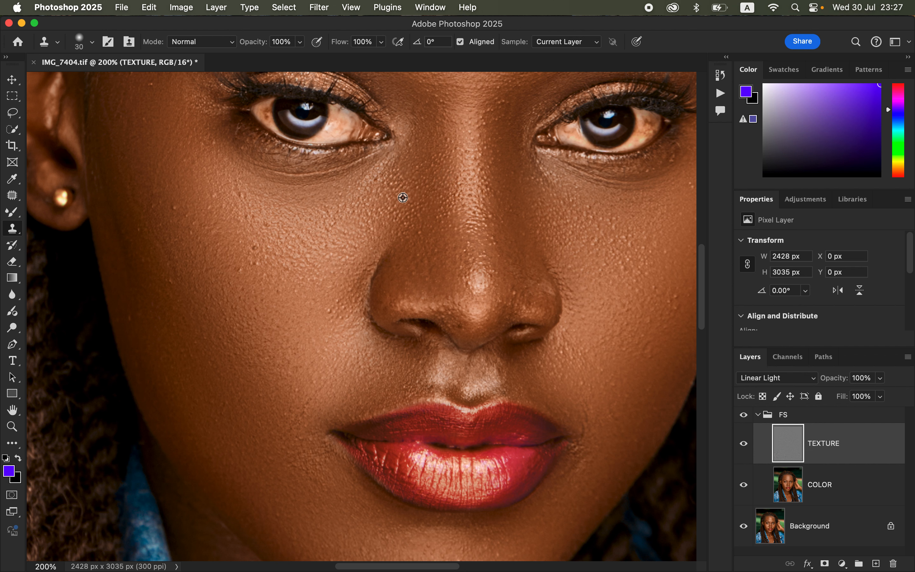
Step: Clone clean texture over the bumps on the cheek under the eye on the portrait's left side
alt+click(255, 213)
click(267, 223)
alt+click(278, 222)
click(270, 230)
alt+click(280, 247)
click(255, 246)
Step: Clone smooth texture over the rough spots just above the nose tip
alt+click(455, 269)
click(465, 251)
alt+click(464, 245)
click(463, 268)
alt+click(467, 253)
click(465, 275)
alt+click(496, 254)
click(491, 269)
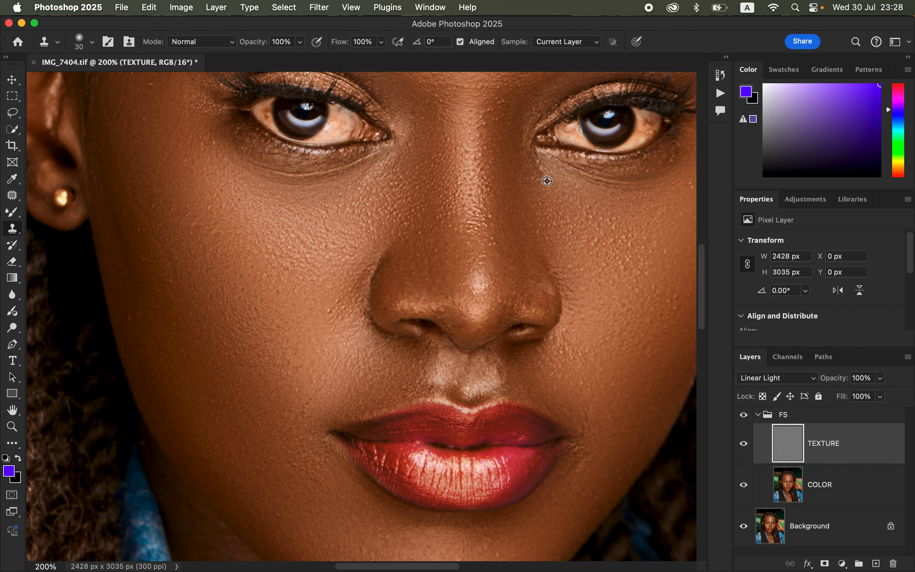
Step: Clone clean texture over bumps on the portrait's right cheek and beside the mouth corner on the portrait's left side
alt+click(622, 209)
drag(605, 205, 596, 247)
alt+click(620, 222)
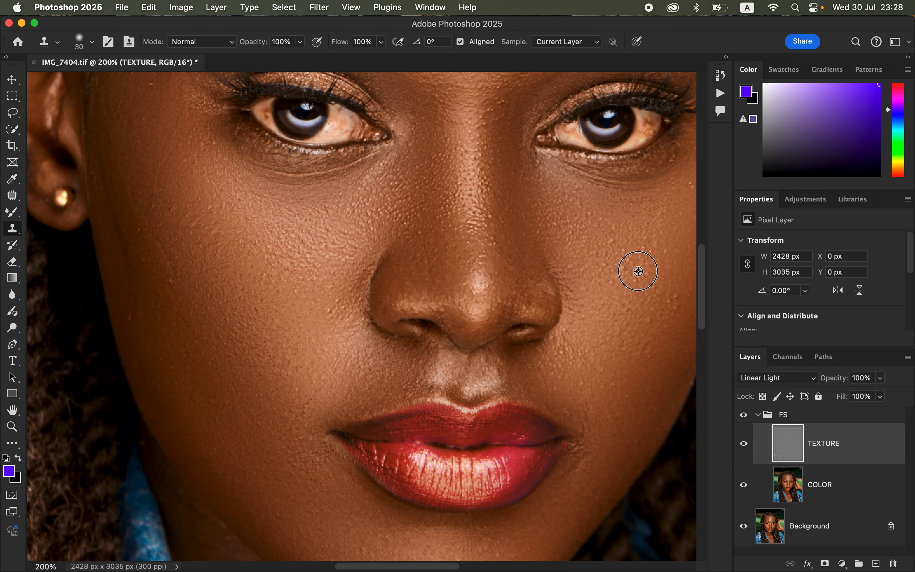
alt+click(327, 368)
click(316, 390)
click(307, 412)
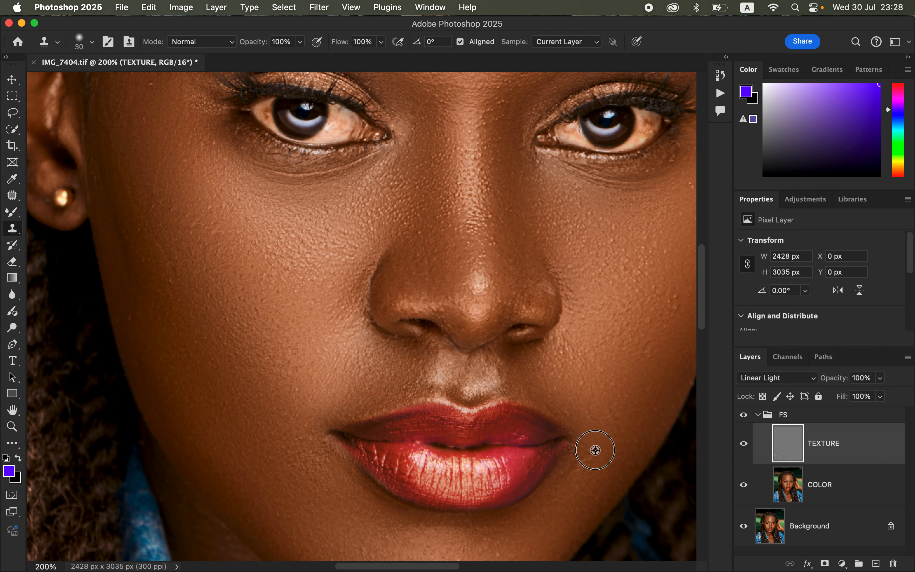
Step: Clone smooth texture over the bumps on the lower nose bridge
alt+click(483, 196)
drag(487, 210, 482, 218)
click(490, 215)
Step: Clone clean texture over the blemishes between the ear and the outer eye on the portrait's left side
scroll(441, 286, up, 5)
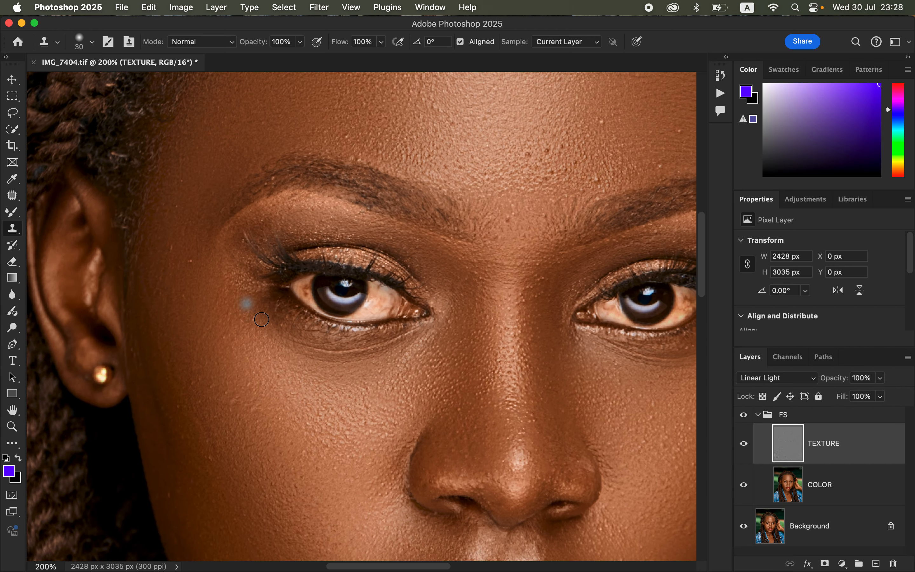
alt+click(205, 375)
mouse_move(185, 359)
mouse_down()
mouse_move(161, 352)
mouse_move(183, 373)
mouse_up()
alt+click(205, 386)
alt+click(226, 419)
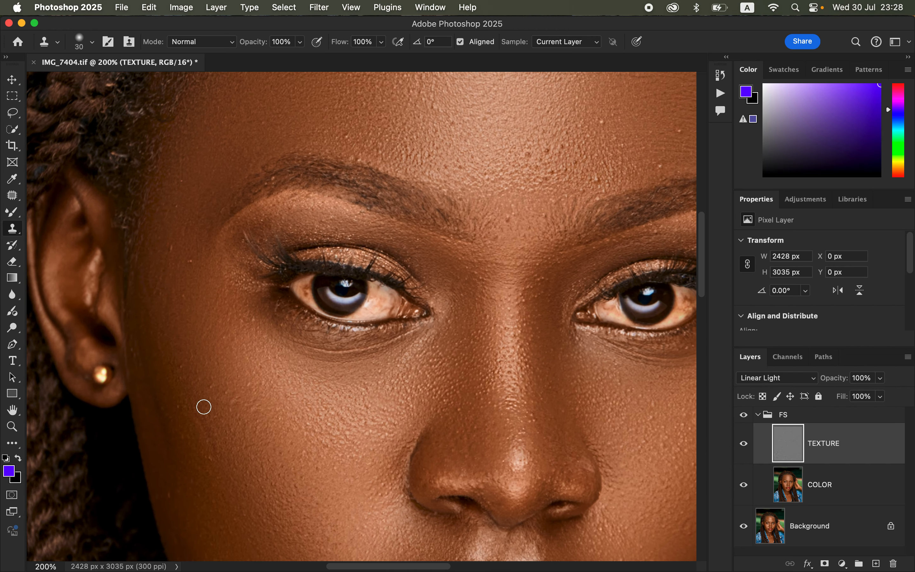
Step: Clone clean texture over the bumps on the forehead just above the gap between the eyebrows
alt+click(547, 183)
click(526, 156)
alt+click(544, 181)
click(551, 173)
click(547, 149)
alt+click(590, 161)
click(615, 171)
click(595, 180)
Step: Clone smooth texture over the remaining bumps higher on the mid-forehead and above the eyebrow on the portrait's right side
alt+click(616, 147)
click(603, 124)
alt+click(669, 110)
click(679, 131)
alt+click(672, 147)
click(664, 163)
alt+click(585, 159)
click(563, 148)
alt+click(587, 162)
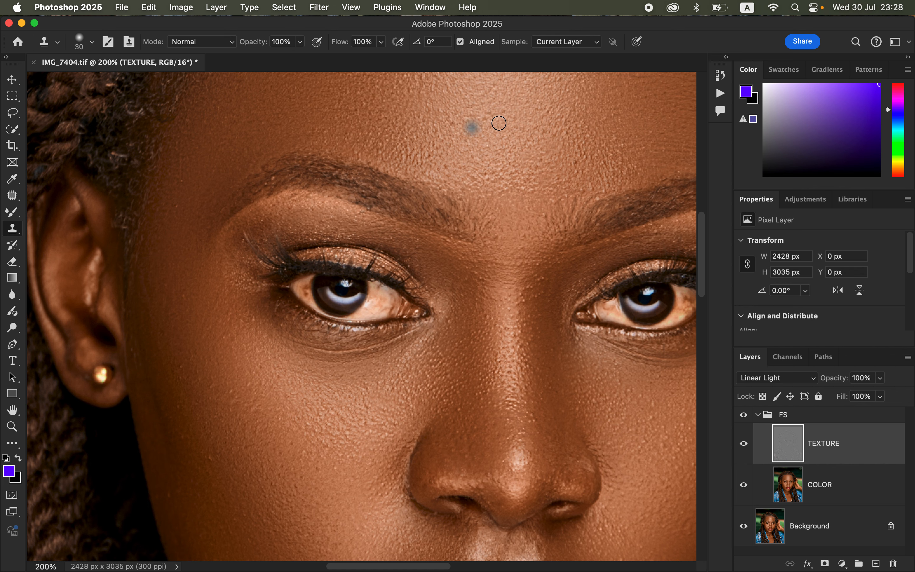
Step: Review the retouched forehead and face at several magnifications and enlarge the Clone Stamp brush to 40 px
drag(531, 139, 445, 295)
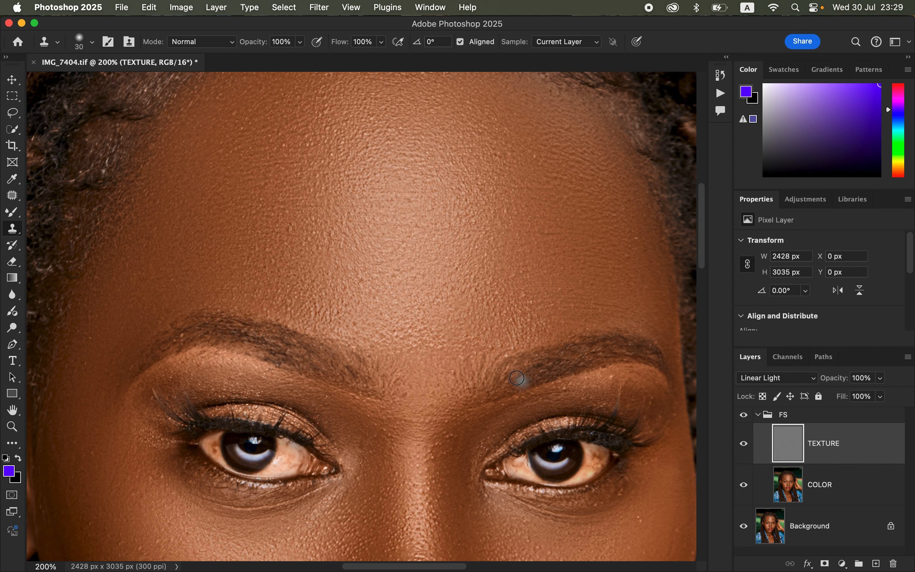
key(super+minus)
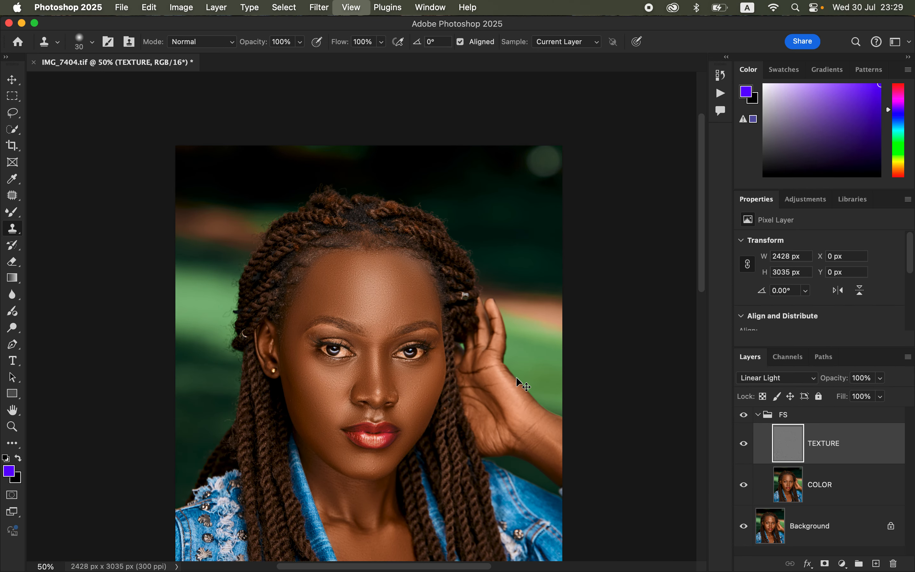
key(super+1)
drag(417, 333, 393, 136)
key(])
key(])
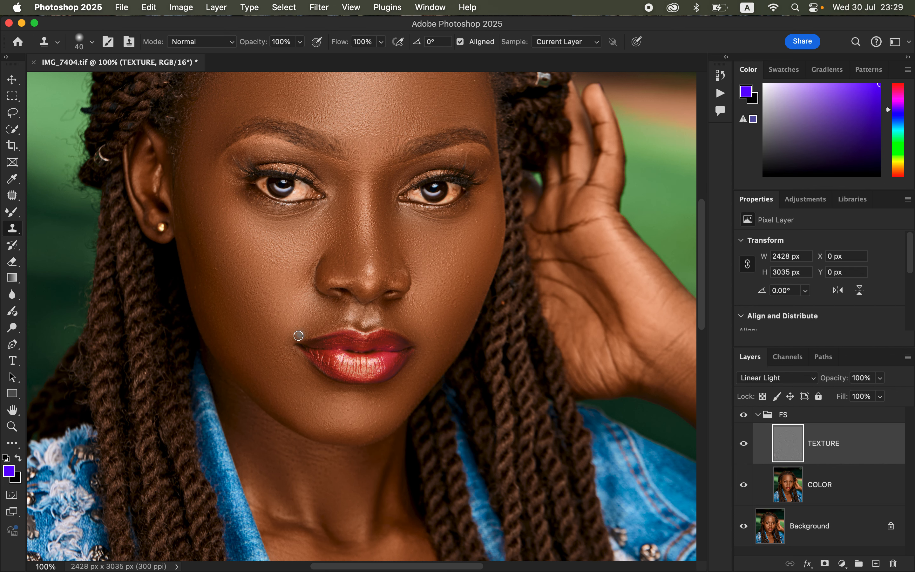
key(super+minus)
key(super+minus)
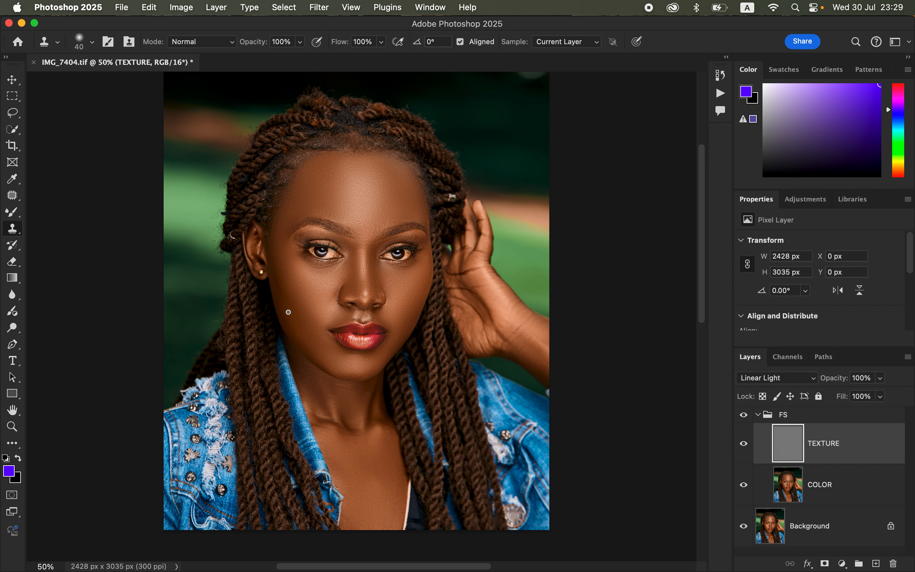
Step: Collapse the FS group and toggle its visibility repeatedly to compare the portrait before and after the full retouch
click(757, 415)
click(744, 420)
click(744, 419)
click(744, 420)
click(743, 420)
click(743, 420)
click(743, 419)
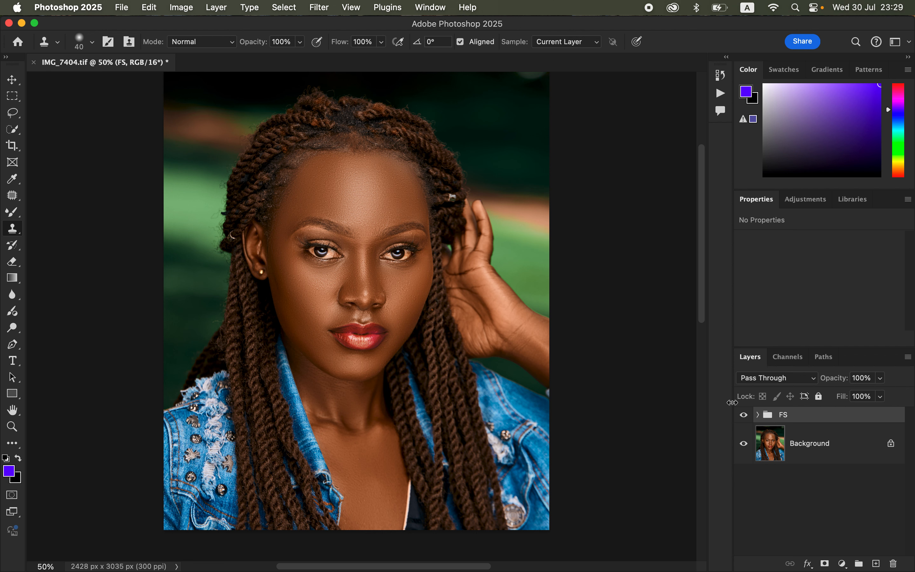
click(745, 416)
click(744, 416)
click(744, 416)
click(745, 417)
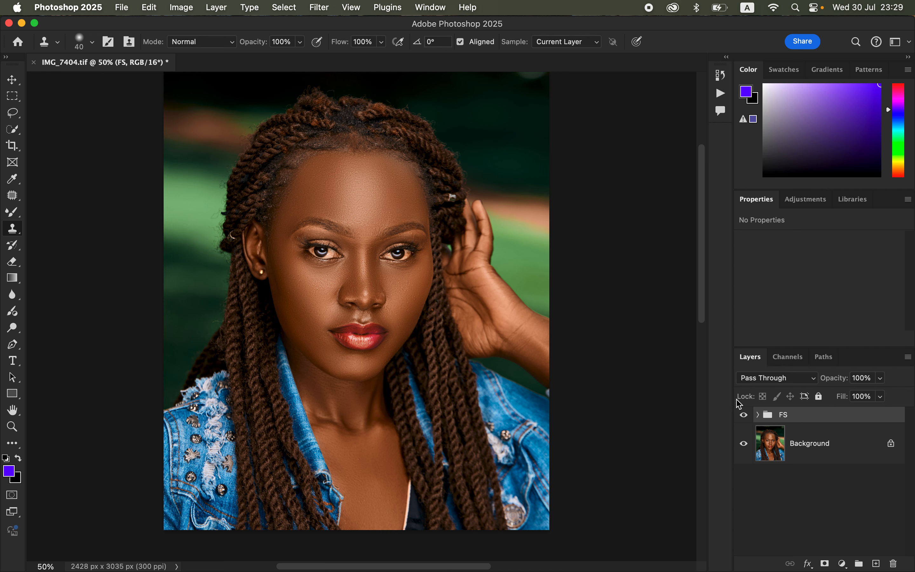